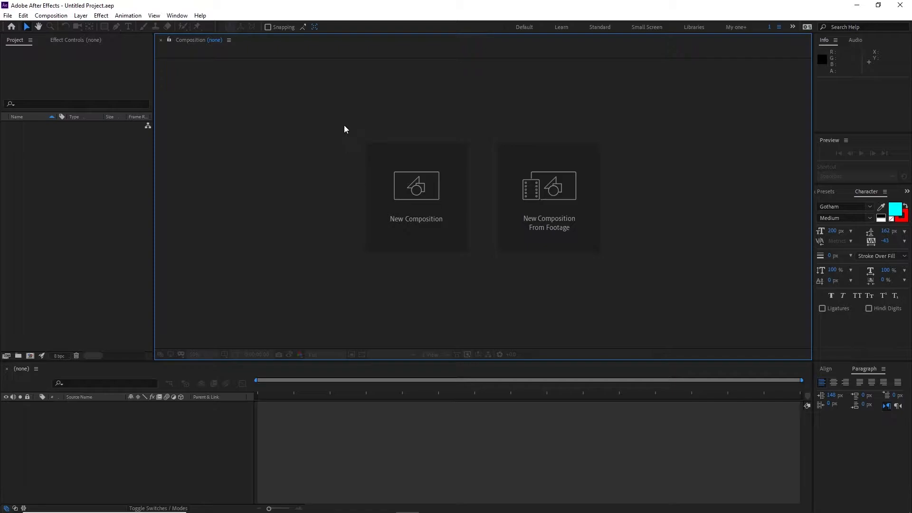
Step: Switch to Adobe Illustrator and create a 1920 x 1080 px Web-Large document in RGB color
{"action": "key", "text": "alt+Tab"}
{"action": "left_click", "coordinate": [597, 250]}
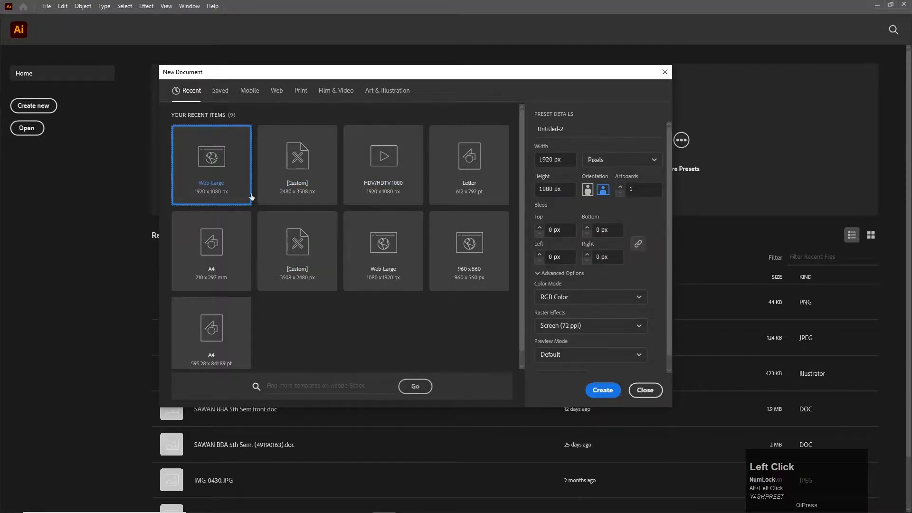
{"action": "left_click", "coordinate": [616, 394]}
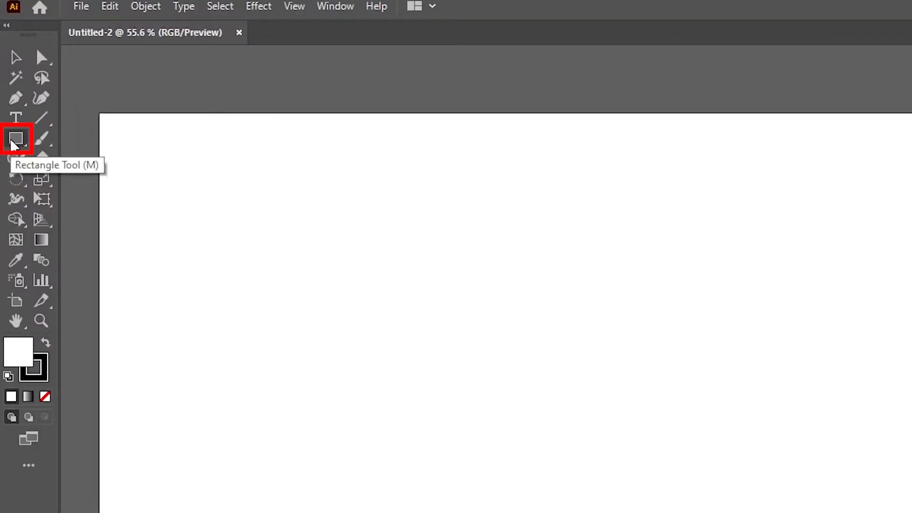
Step: Draw an upright equilateral triangle with a flat base on the artboard using the Polygon tool, reducing its sides to three
{"action": "left_click", "coordinate": [19, 142]}
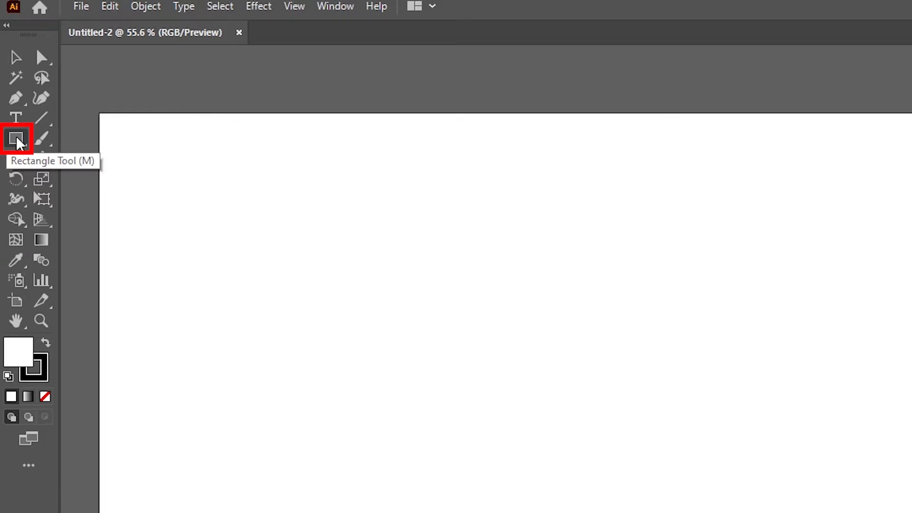
{"action": "right_click", "coordinate": [18, 141]}
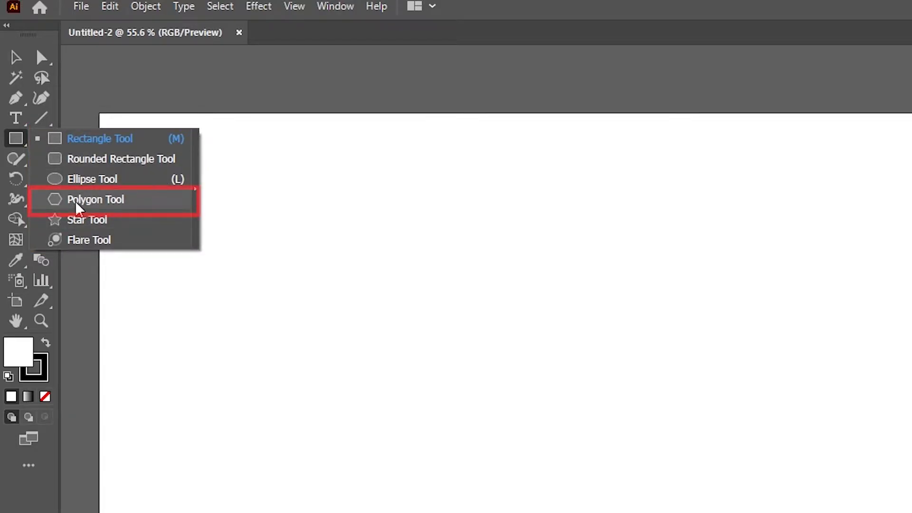
{"action": "left_click", "coordinate": [89, 199]}
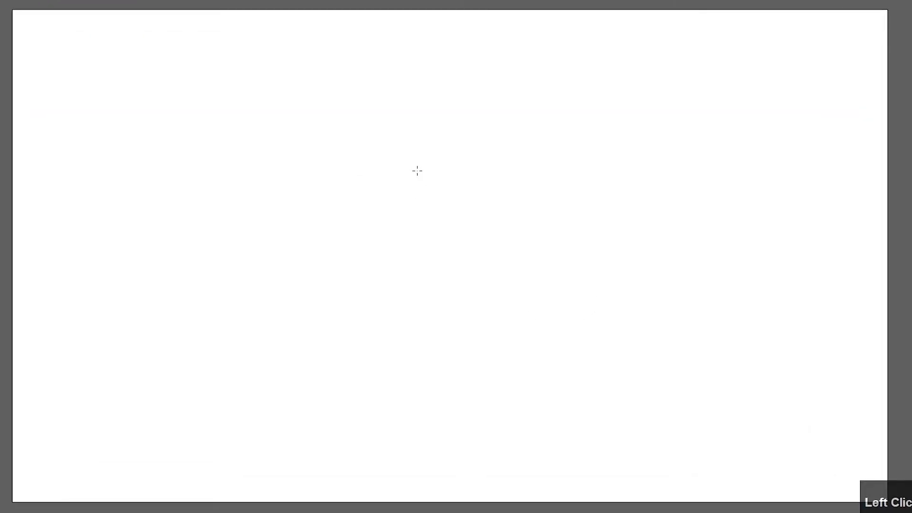
{"action": "left_click_drag", "start_coordinate": [386, 184], "coordinate": [455, 285]}
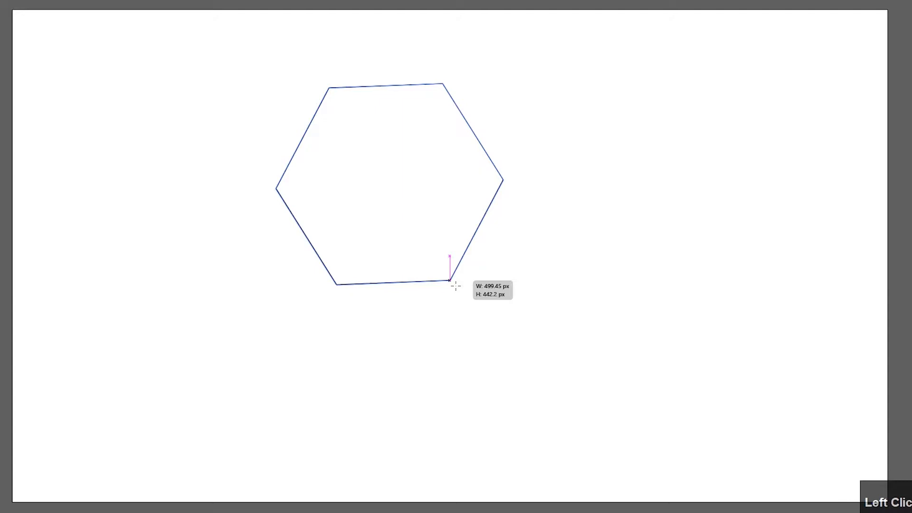
{"action": "key", "text": "Down"}
{"action": "left_click_drag", "start_coordinate": [456, 286], "coordinate": [488, 256]}
{"action": "key", "text": "Down"}
{"action": "key", "text": "Up"}
{"action": "key", "text": "Down"}
{"action": "key", "text": "Down"}
{"action": "key", "text": "Up"}
{"action": "key", "text": "Up"}
{"action": "key", "text": "Down"}
{"action": "key", "text": "Down"}
{"action": "key", "text": "Up"}
{"action": "key", "text": "Up"}
{"action": "key", "text": "Down"}
{"action": "key", "text": "Down"}
{"action": "key", "text": "shift"}
Step: Move the triangle to the upper middle of the artboard and deselect it
{"action": "left_click_drag", "start_coordinate": [345, 194], "coordinate": [413, 234]}
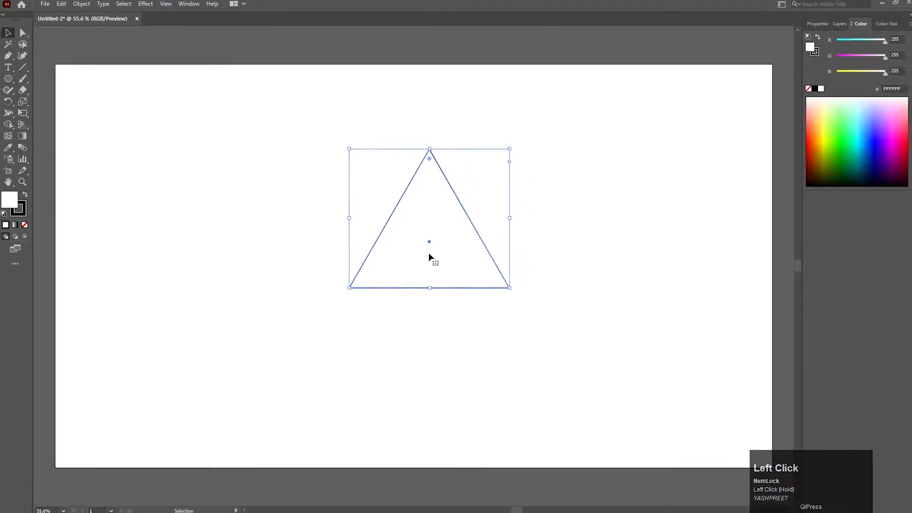
{"action": "left_click", "coordinate": [231, 232]}
{"action": "left_click", "coordinate": [413, 188]}
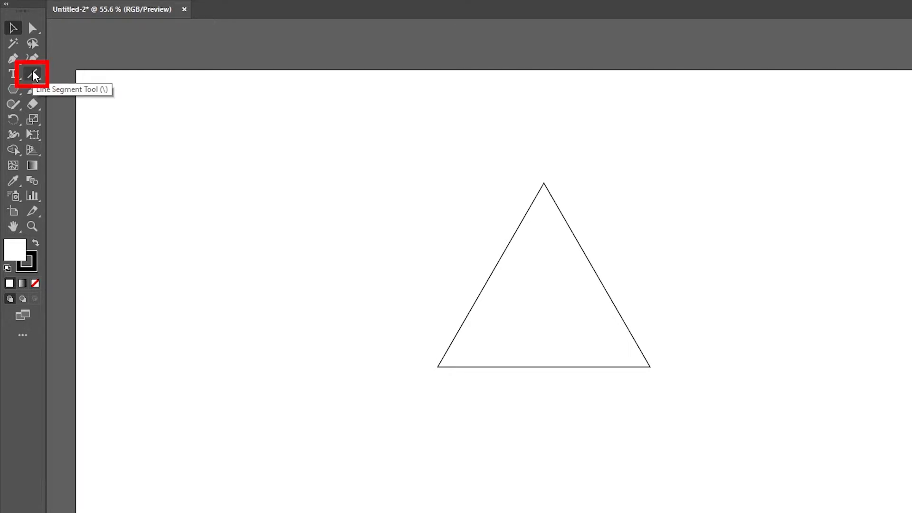
Step: Draw a vertical line through the triangle's apex and center, extending beyond the triangle at both ends
{"action": "left_click", "coordinate": [35, 76]}
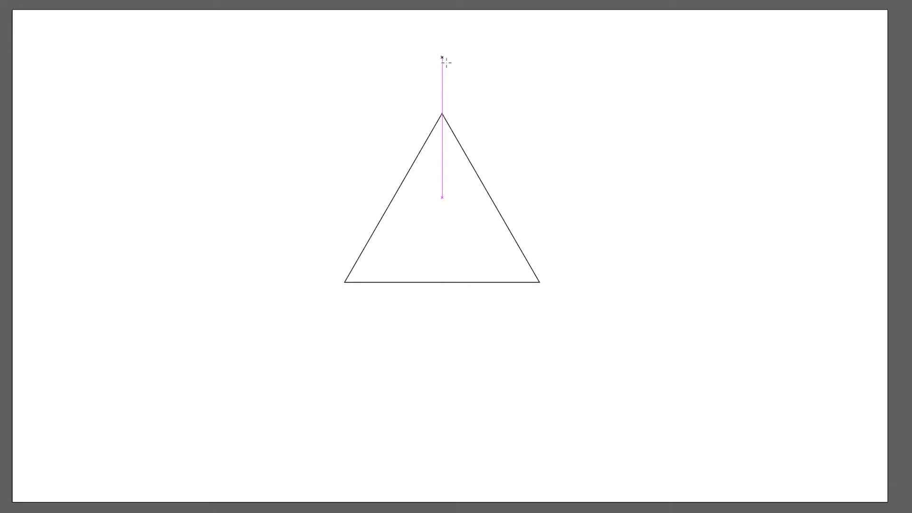
{"action": "left_click_drag", "start_coordinate": [448, 62], "coordinate": [436, 372]}
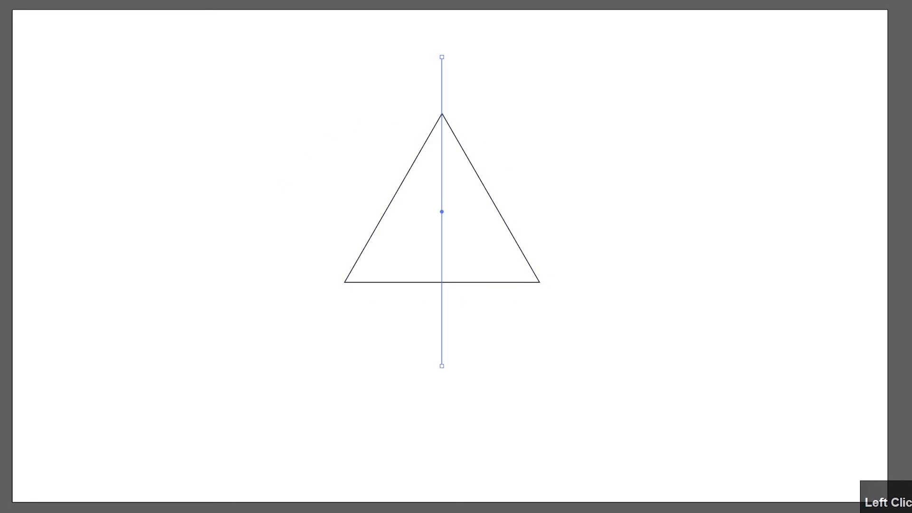
Step: Select the triangle with the vertical line and split it into two halves using the Pathfinder Divide operation
{"action": "left_click_drag", "start_coordinate": [314, 107], "coordinate": [531, 295]}
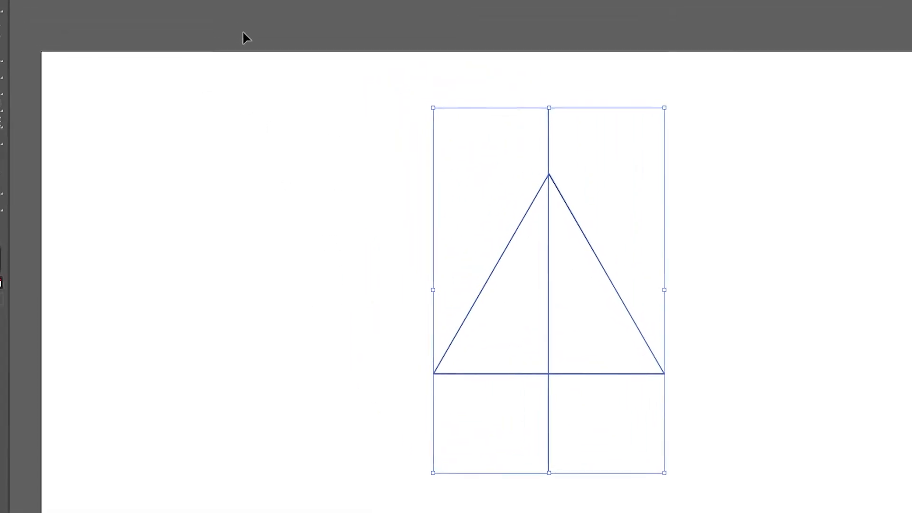
{"action": "left_click", "coordinate": [241, 0]}
{"action": "mouse_move", "coordinate": [270, 0]}
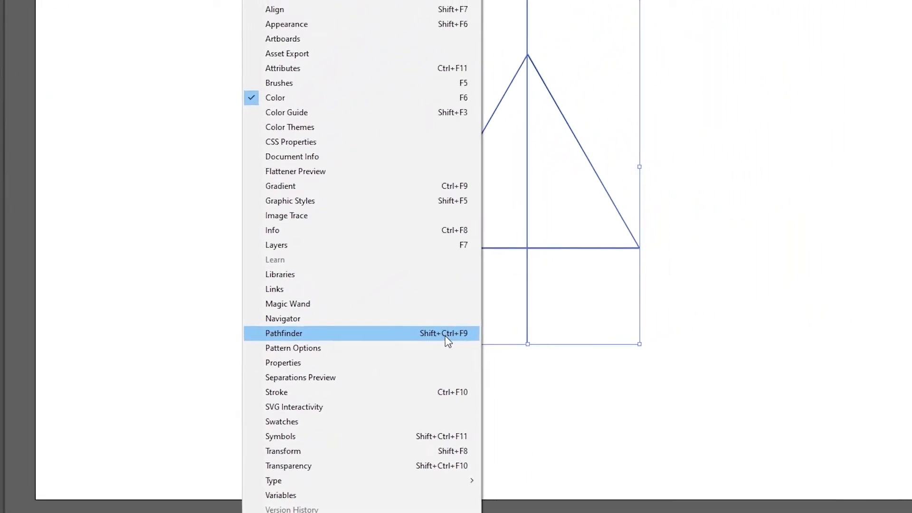
{"action": "left_click", "coordinate": [439, 334]}
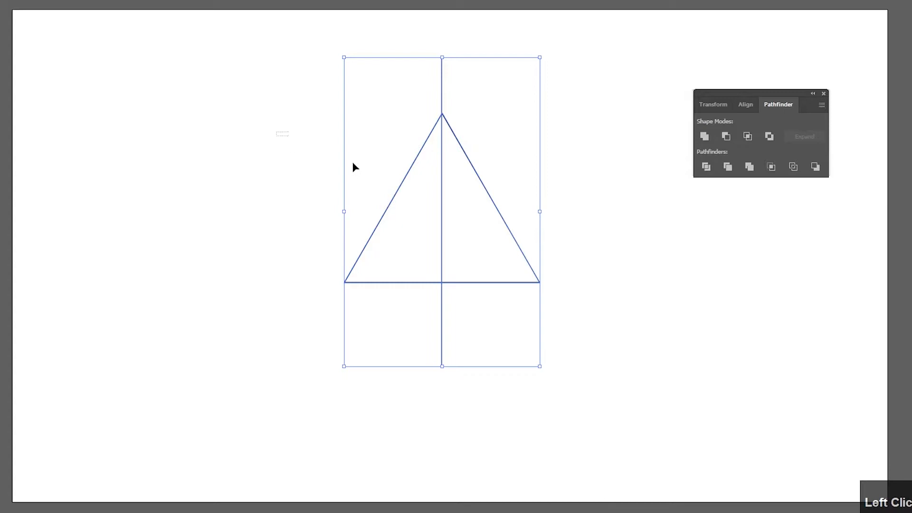
{"action": "left_click_drag", "start_coordinate": [354, 168], "coordinate": [580, 287]}
{"action": "left_click", "coordinate": [706, 167]}
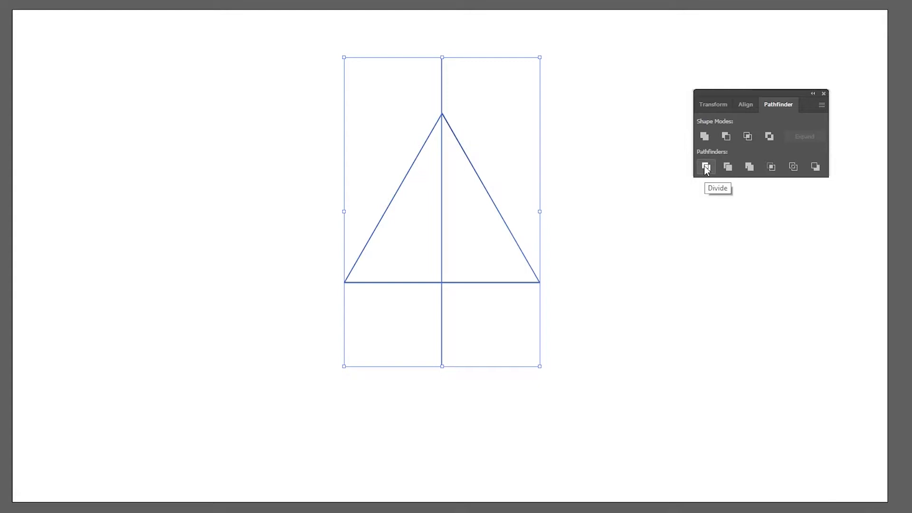
{"action": "left_click", "coordinate": [707, 167]}
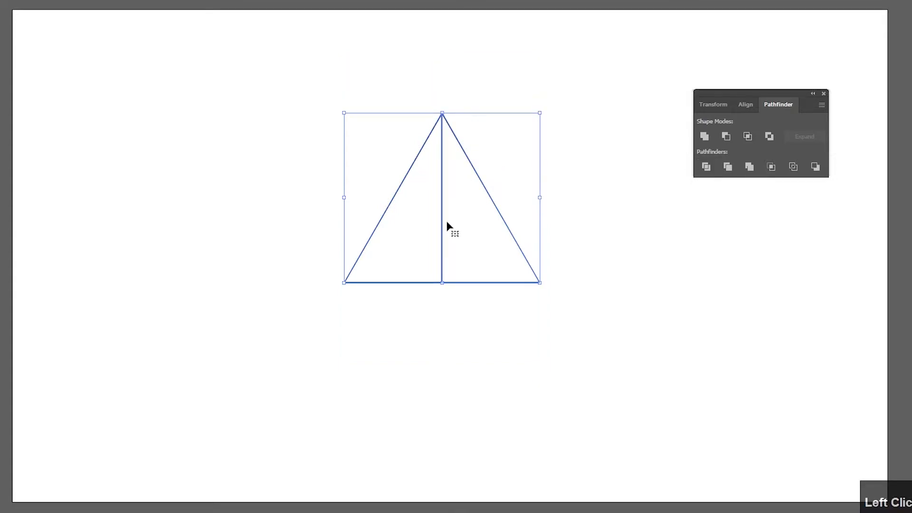
Step: Move the Pathfinder panel off the artboard and shift the divided triangle slightly to the left
{"action": "left_click_drag", "start_coordinate": [802, 94], "coordinate": [911, 207]}
{"action": "left_click", "coordinate": [733, 180]}
{"action": "left_click_drag", "start_coordinate": [475, 221], "coordinate": [407, 236]}
{"action": "left_click", "coordinate": [371, 257]}
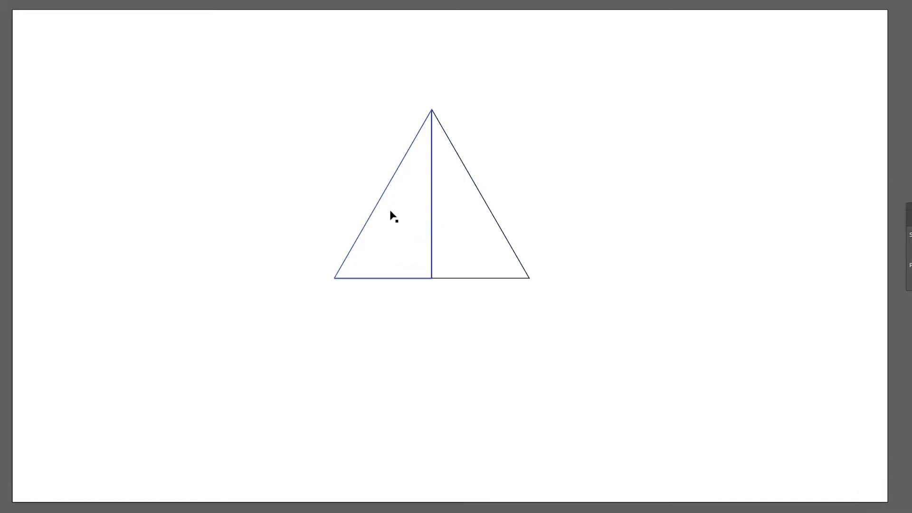
Step: Ungroup the divided triangle into separate halves and deselect them
{"action": "left_click", "coordinate": [474, 280]}
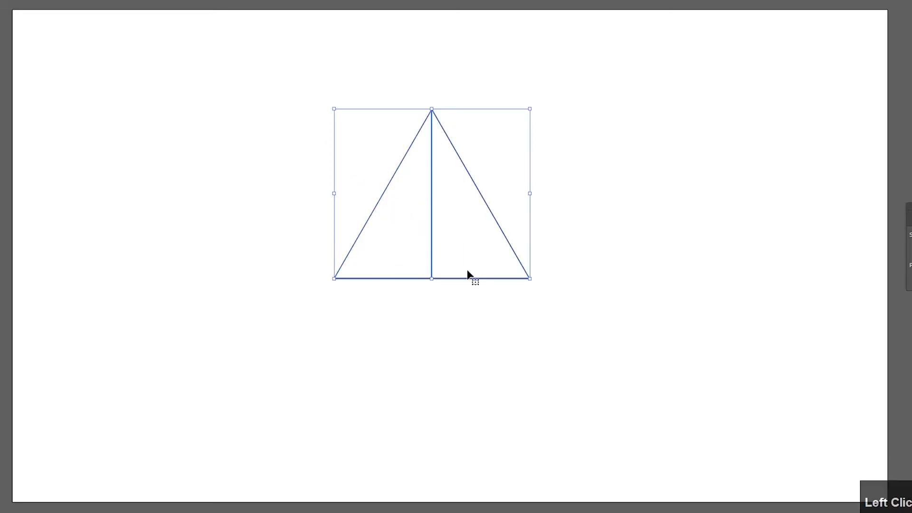
{"action": "right_click", "coordinate": [477, 282]}
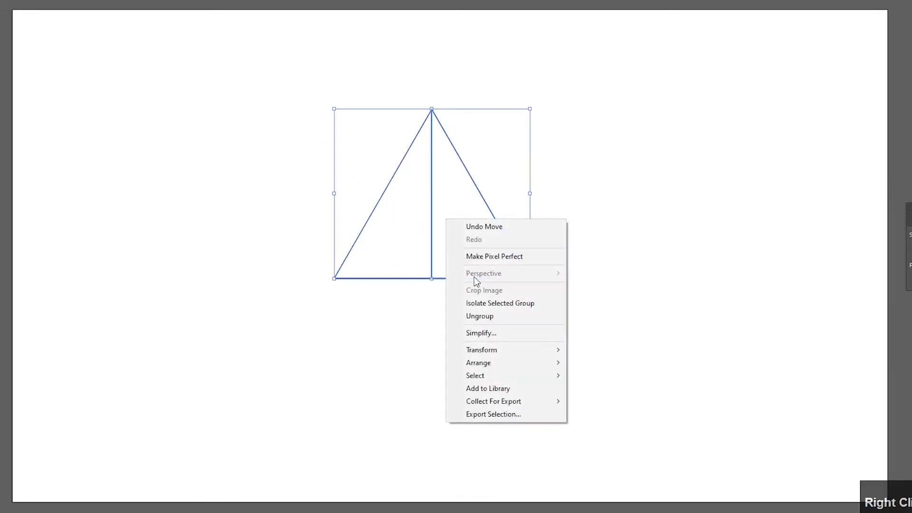
{"action": "left_click", "coordinate": [489, 316]}
{"action": "left_click", "coordinate": [438, 330]}
Step: Pull the two triangle halves apart to test the division, and undo the moves
{"action": "left_click_drag", "start_coordinate": [432, 263], "coordinate": [301, 264]}
{"action": "left_click", "coordinate": [400, 337]}
{"action": "left_click_drag", "start_coordinate": [485, 236], "coordinate": [698, 193]}
{"action": "left_click", "coordinate": [623, 338]}
{"action": "key", "text": "ctrl+z"}
{"action": "key", "text": "ctrl+z"}
{"action": "left_click", "coordinate": [499, 295]}
{"action": "left_click_drag", "start_coordinate": [477, 234], "coordinate": [574, 227]}
{"action": "key", "text": "ctrl+z"}
Step: Fill the right half of the triangle with bright green 06FF12
{"action": "left_click", "coordinate": [577, 250]}
{"action": "left_click", "coordinate": [463, 223]}
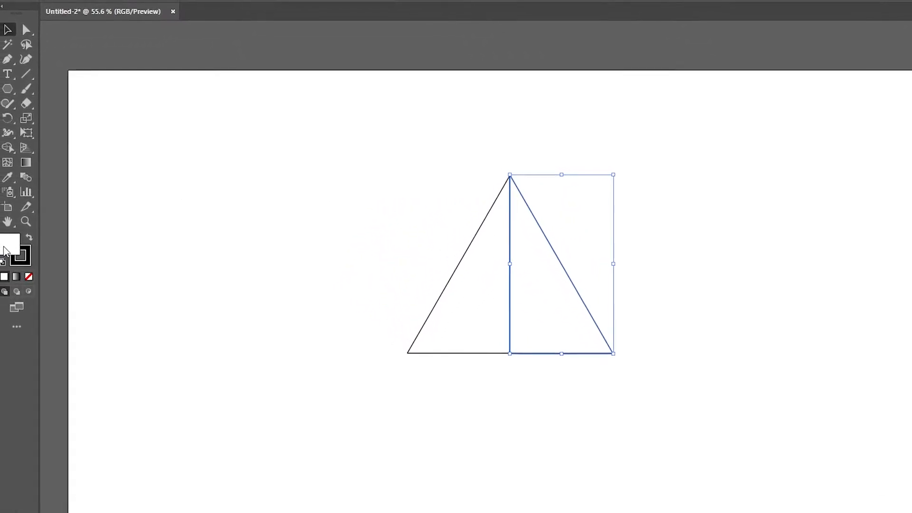
{"action": "double_click", "coordinate": [5, 251]}
{"action": "left_click_drag", "start_coordinate": [703, 313], "coordinate": [741, 316]}
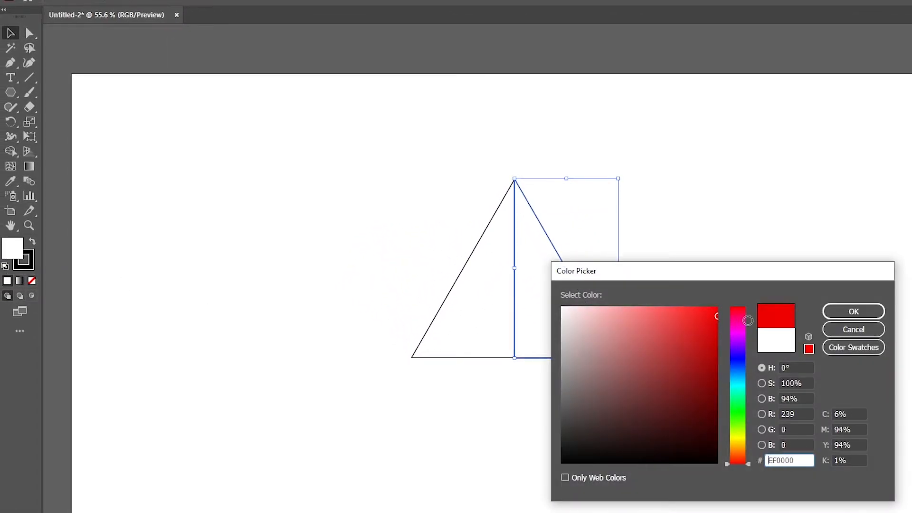
{"action": "left_click", "coordinate": [776, 335]}
{"action": "left_click", "coordinate": [736, 399]}
{"action": "left_click", "coordinate": [714, 307]}
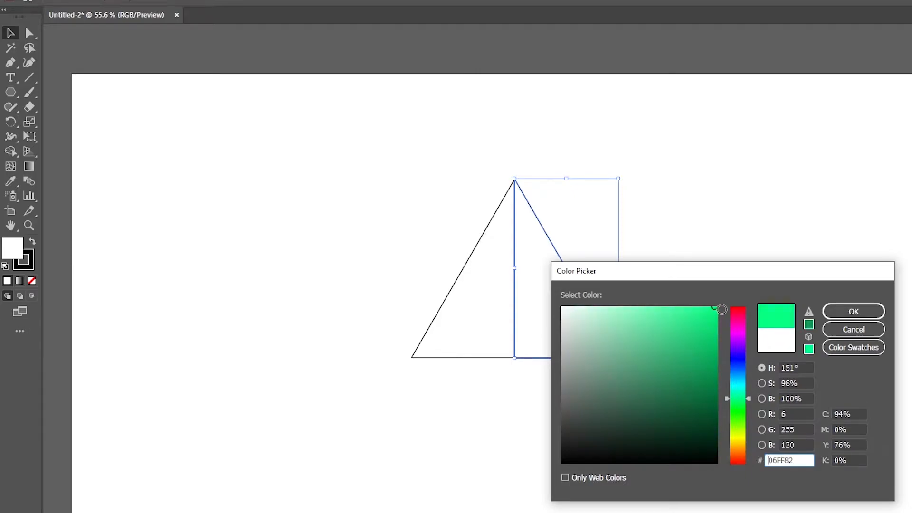
{"action": "left_click_drag", "start_coordinate": [734, 400], "coordinate": [734, 409]}
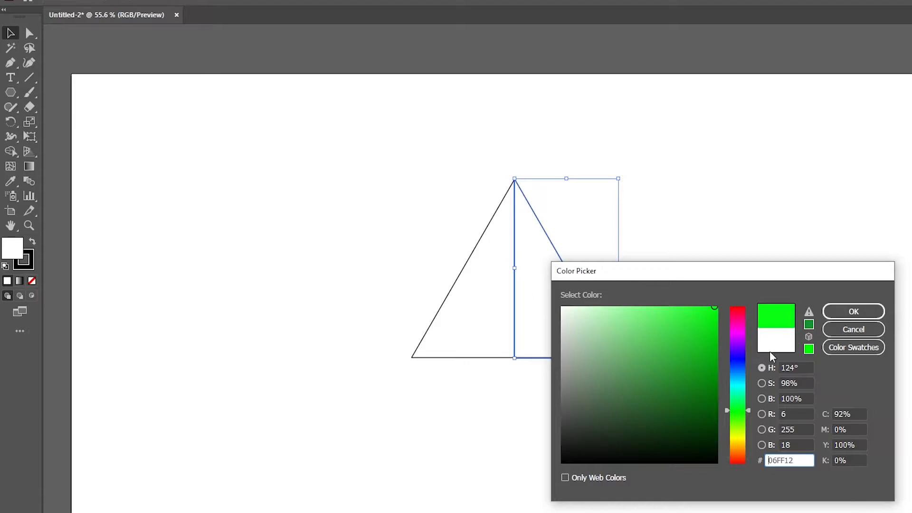
{"action": "left_click", "coordinate": [854, 311]}
Step: Fill the left half of the triangle with dark green 008400 and deselect it
{"action": "left_click", "coordinate": [485, 311]}
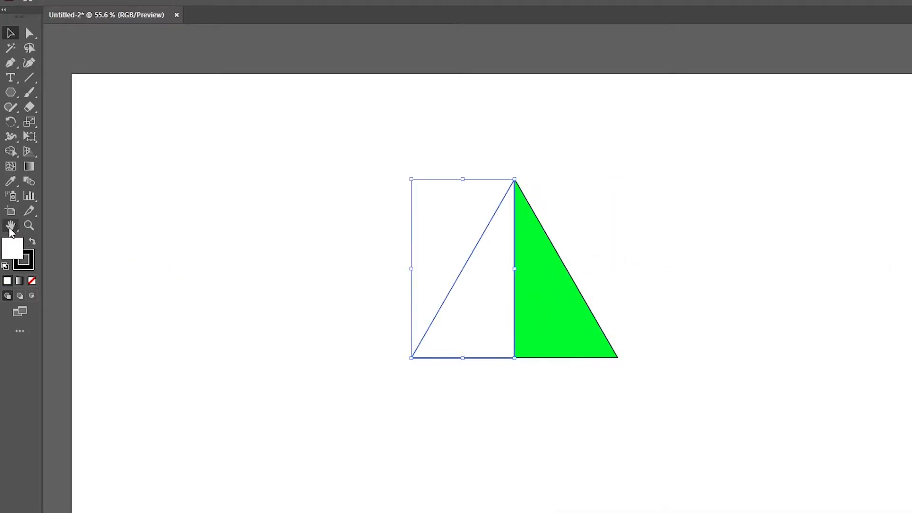
{"action": "double_click", "coordinate": [9, 252]}
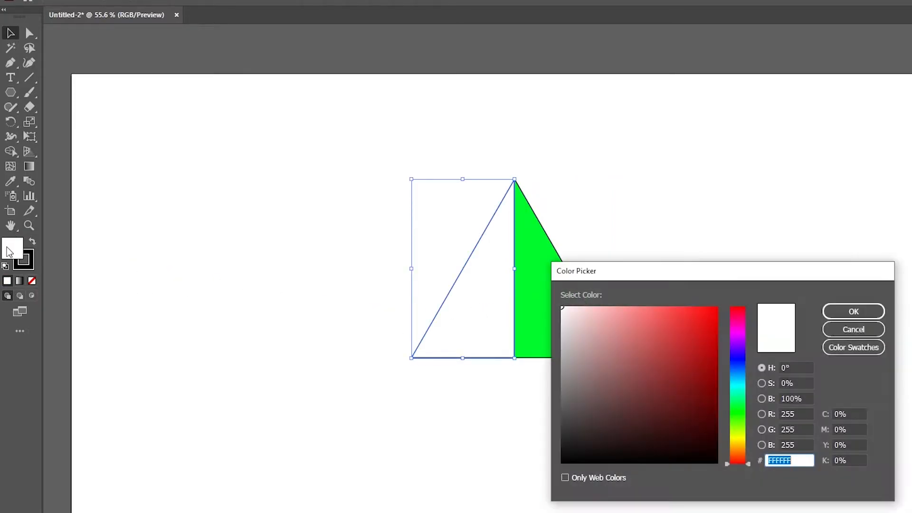
{"action": "left_click", "coordinate": [708, 385]}
{"action": "left_click", "coordinate": [738, 412]}
{"action": "left_click_drag", "start_coordinate": [709, 386], "coordinate": [741, 387]}
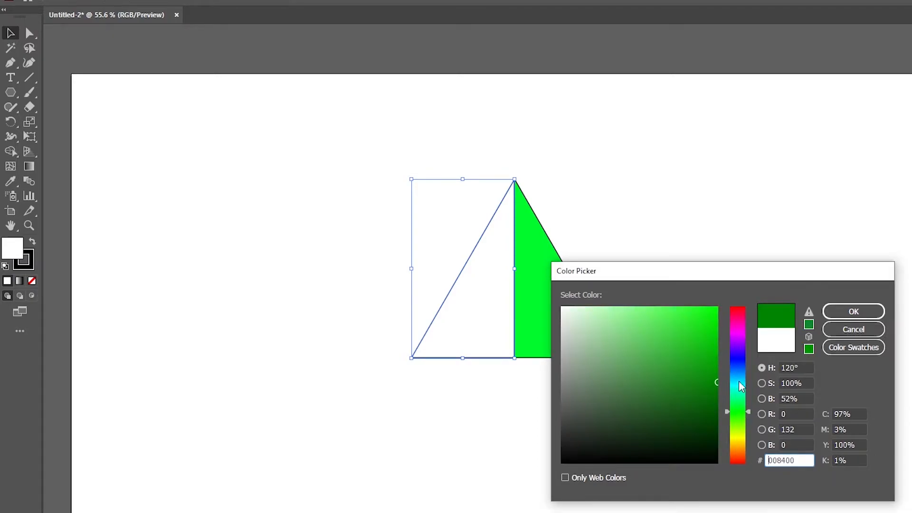
{"action": "left_click", "coordinate": [854, 311]}
{"action": "left_click", "coordinate": [488, 444]}
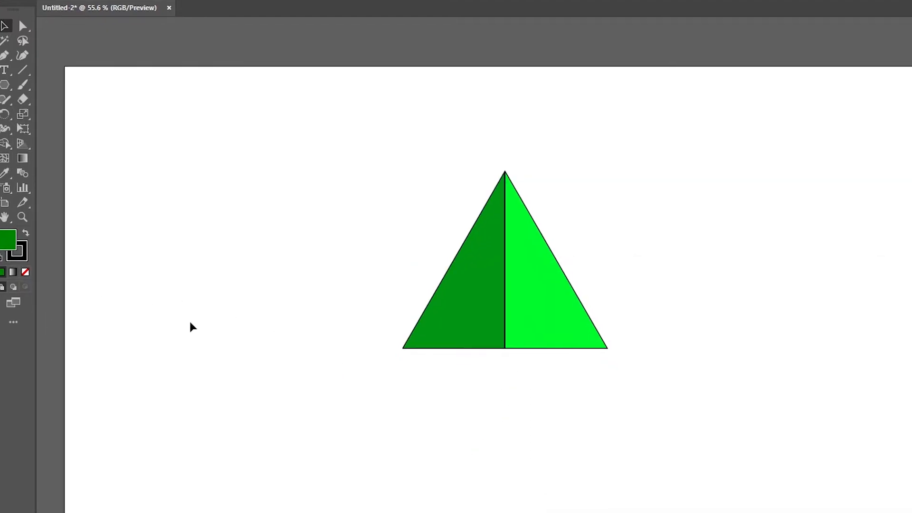
Step: Group the two green halves and move the grouped triangle slightly to the left on the artboard
{"action": "left_click_drag", "start_coordinate": [370, 167], "coordinate": [638, 389]}
{"action": "right_click", "coordinate": [528, 286]}
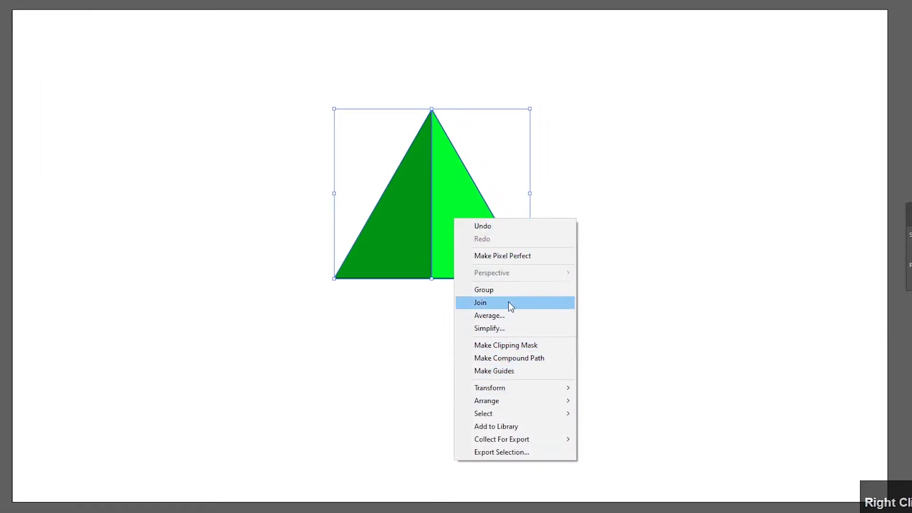
{"action": "left_click", "coordinate": [494, 304]}
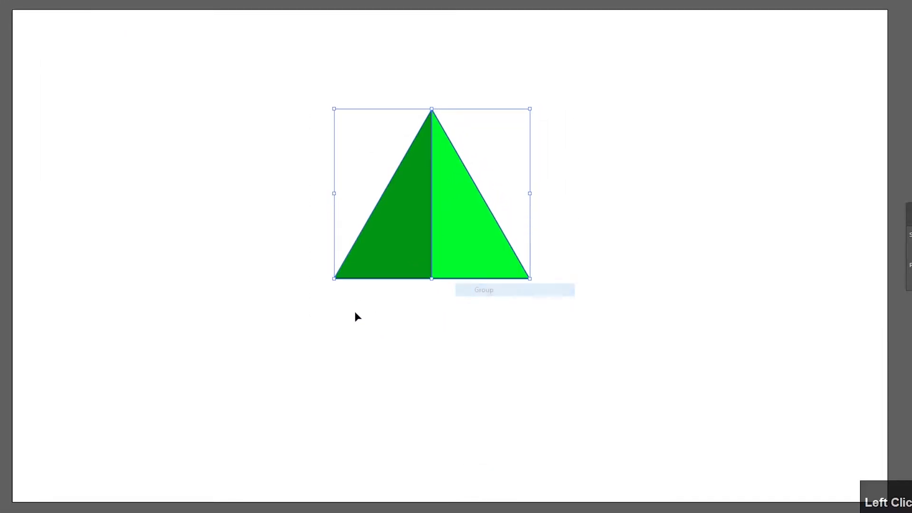
{"action": "left_click", "coordinate": [356, 315]}
{"action": "left_click_drag", "start_coordinate": [471, 257], "coordinate": [412, 266]}
{"action": "left_click", "coordinate": [527, 272]}
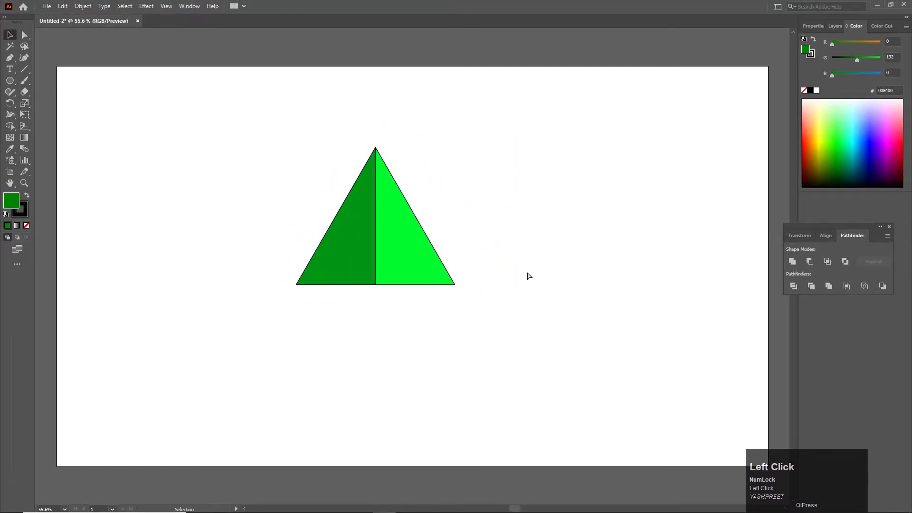
{"action": "key", "text": "ctrl+alt+n"}
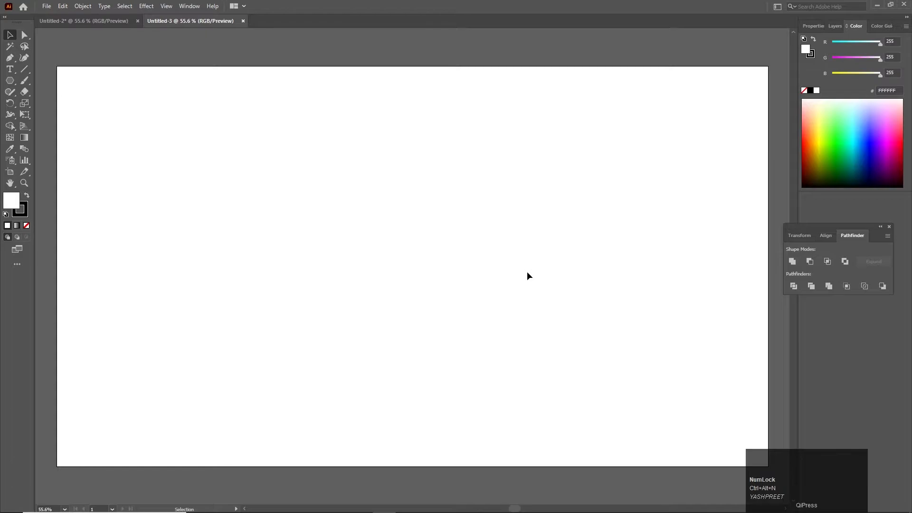
{"action": "left_click", "coordinate": [243, 20]}
{"action": "key", "text": "ctrl+n"}
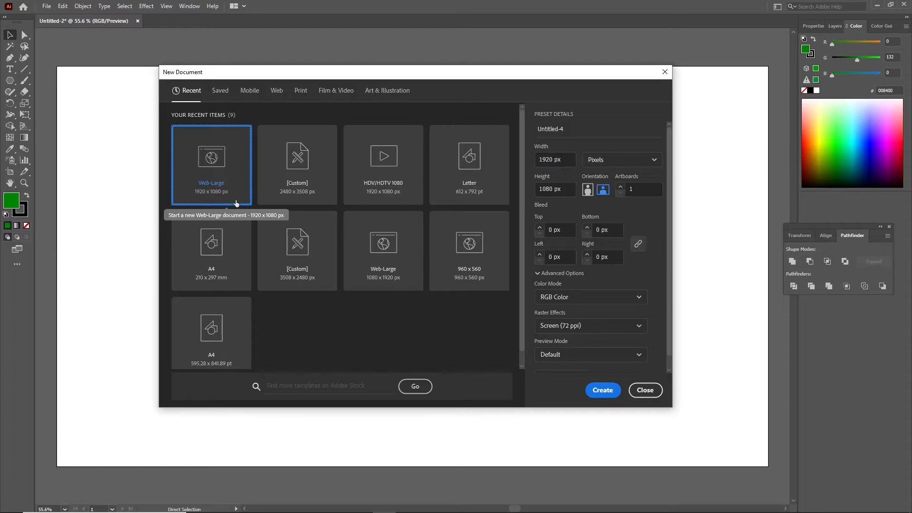
{"action": "left_click", "coordinate": [646, 390]}
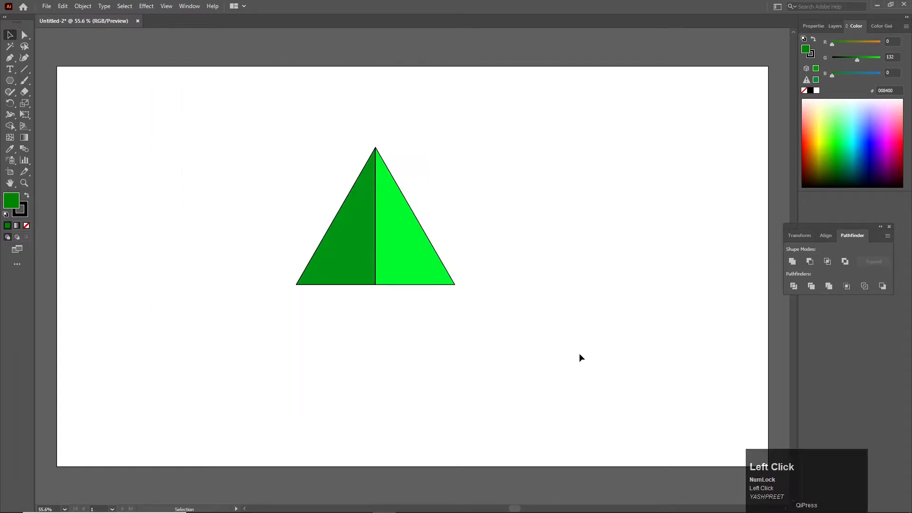
{"action": "key", "text": "ctrl+n"}
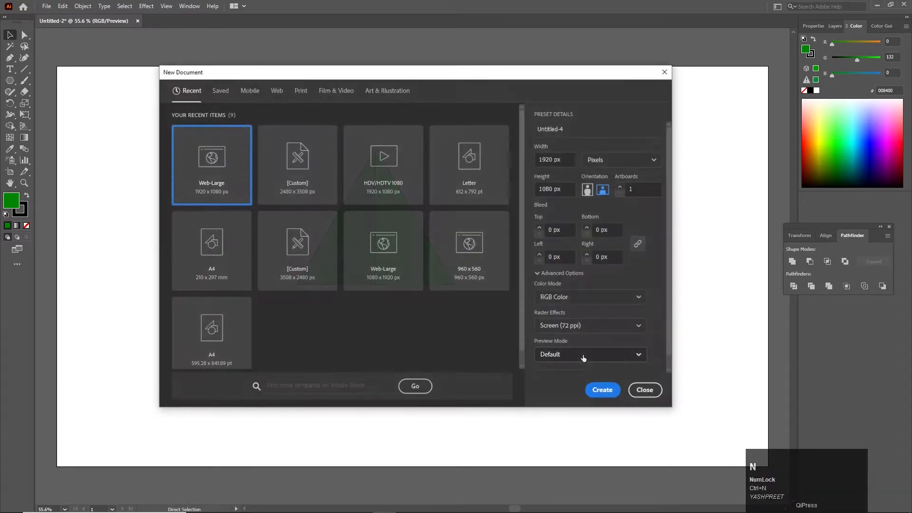
{"action": "left_click", "coordinate": [645, 391]}
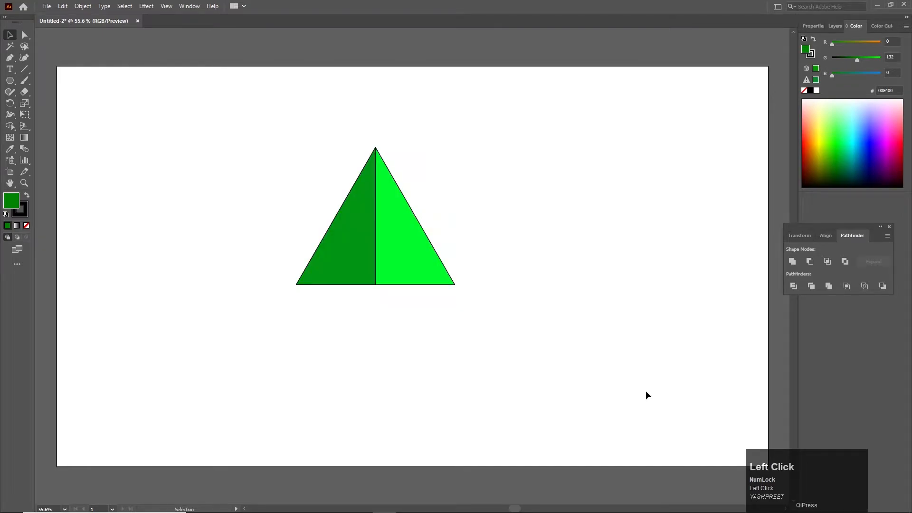
Step: Create another blank document with the same settings, skipping the new document dialog
{"action": "key", "text": "ctrl+alt+n"}
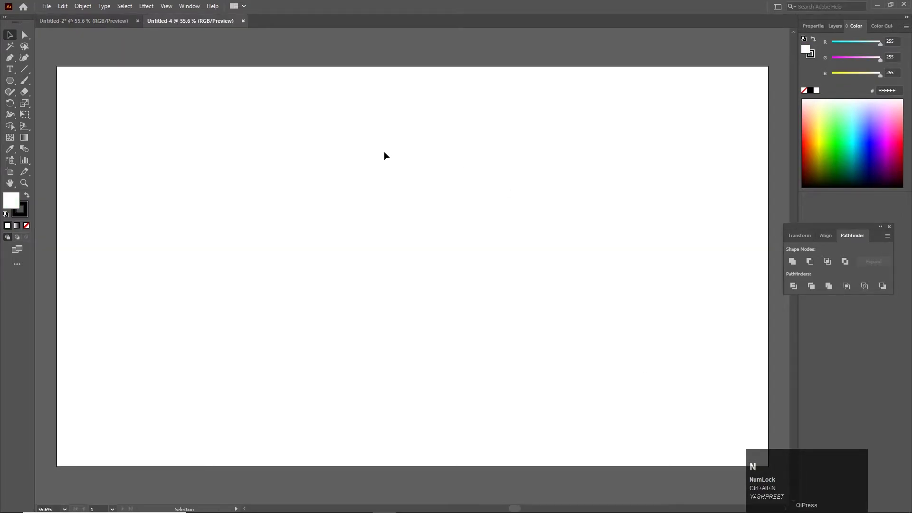
Step: Dock the floating Transform, Align and Pathfinder panel group directly beneath the Color panel
{"action": "left_click", "coordinate": [79, 21]}
{"action": "left_click", "coordinate": [209, 21]}
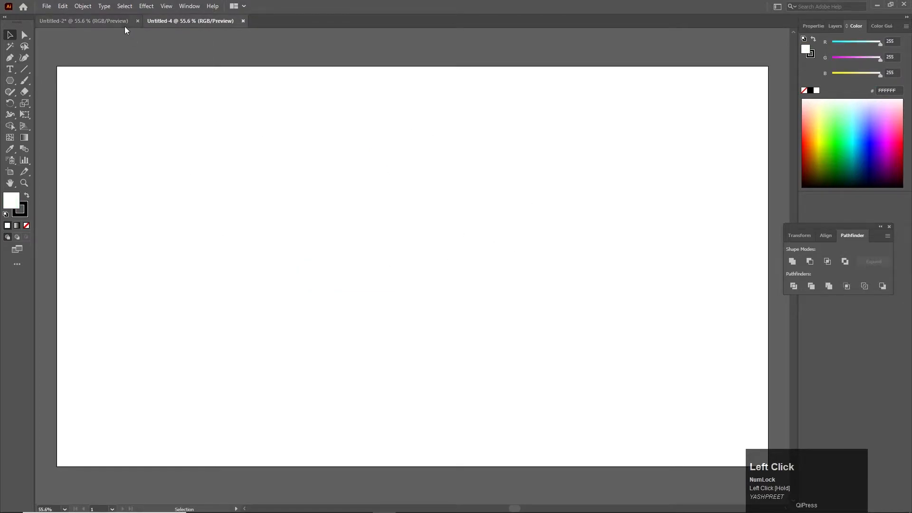
{"action": "left_click", "coordinate": [838, 226]}
{"action": "left_click_drag", "start_coordinate": [838, 225], "coordinate": [852, 195]}
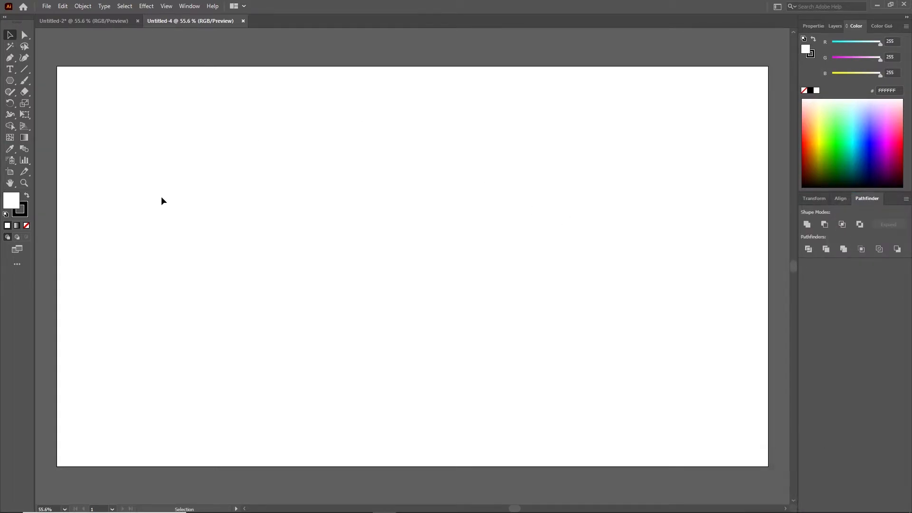
Step: Activate the Ellipse tool in place of the Polygon tool for the blank document
{"action": "left_click", "coordinate": [9, 81]}
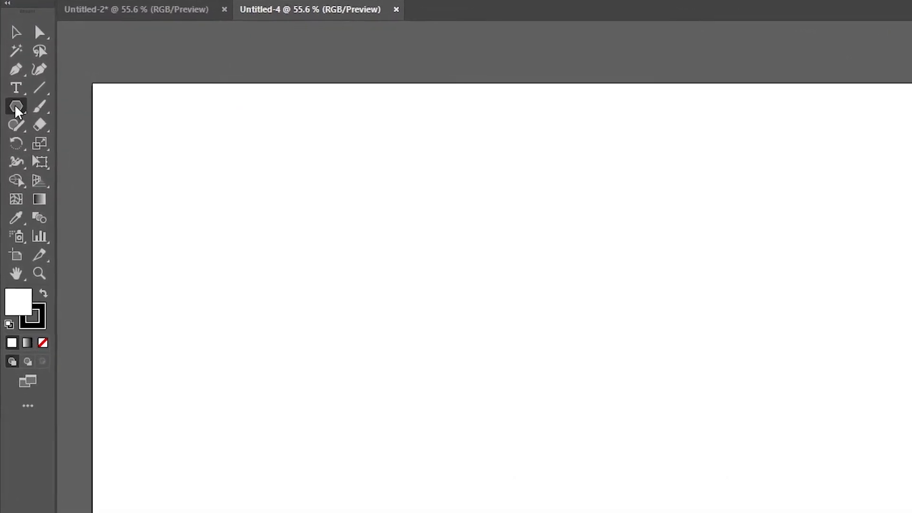
{"action": "left_click", "coordinate": [16, 108]}
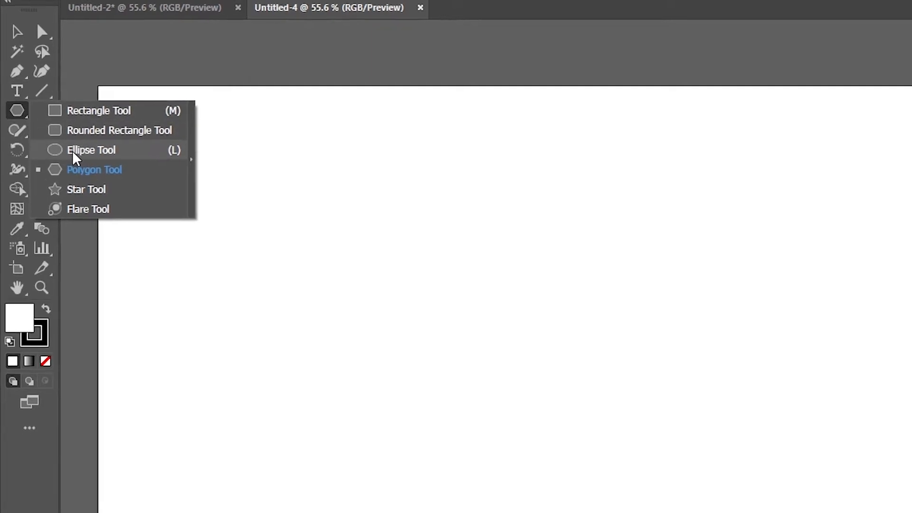
{"action": "left_click", "coordinate": [76, 150]}
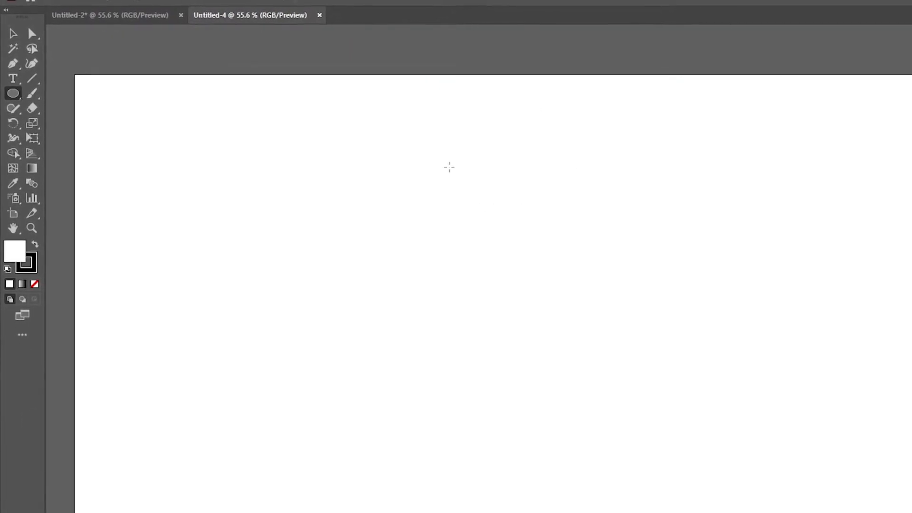
Step: Examine the new composition settings in After Effects and the new document settings in Illustrator without creating either one
{"action": "key", "text": "alt+Tab"}
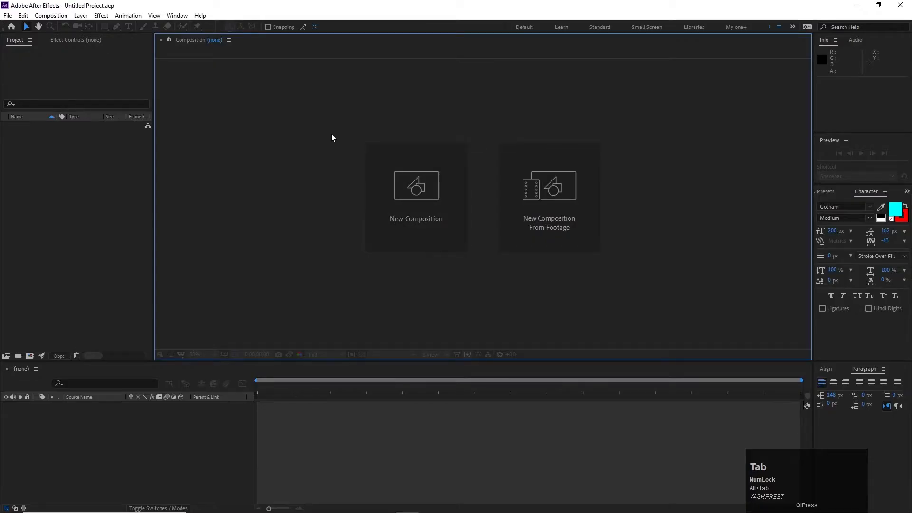
{"action": "left_click", "coordinate": [378, 173]}
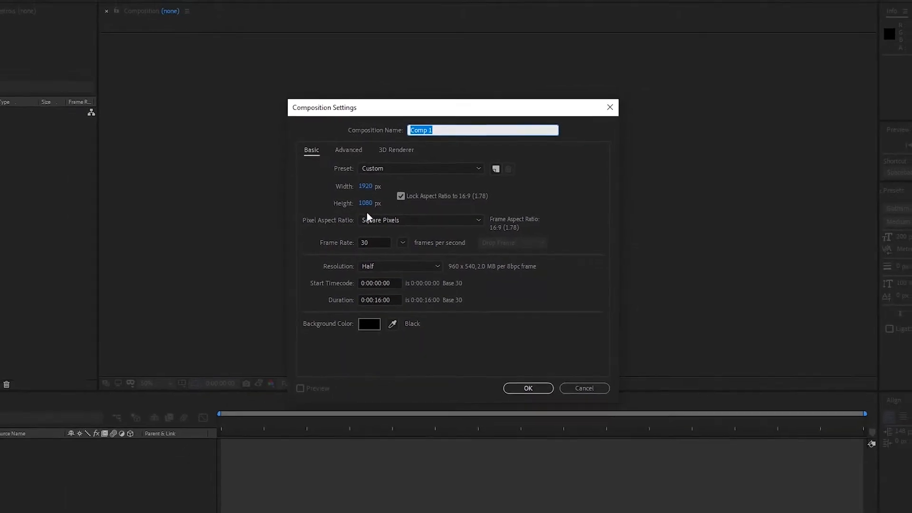
{"action": "left_click", "coordinate": [577, 378]}
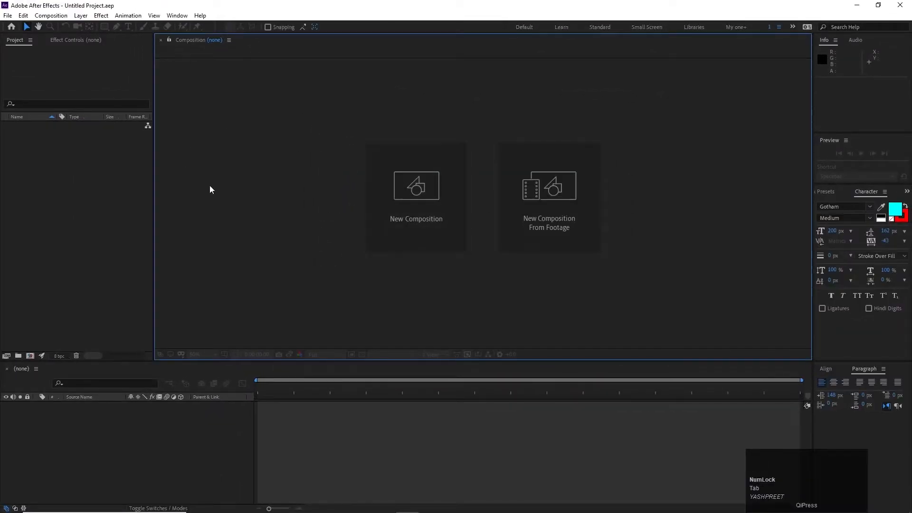
{"action": "key", "text": "alt+Tab"}
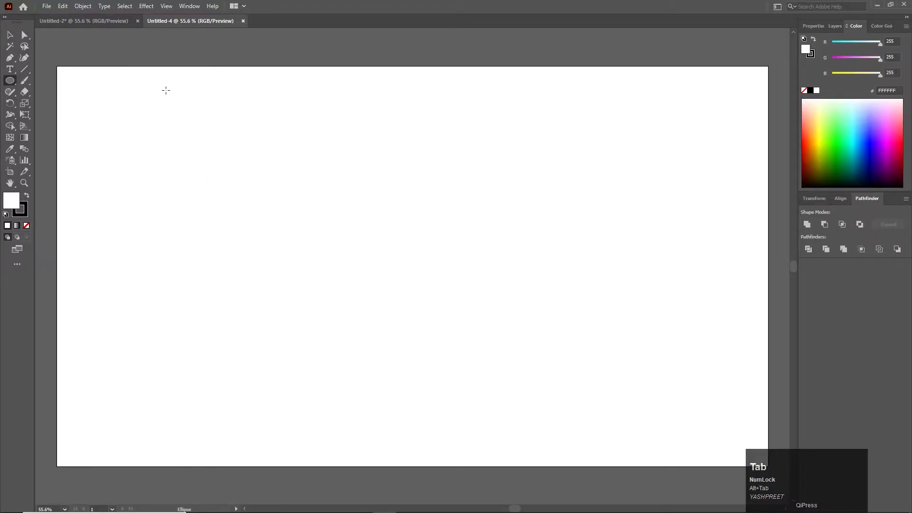
{"action": "key", "text": "ctrl+n"}
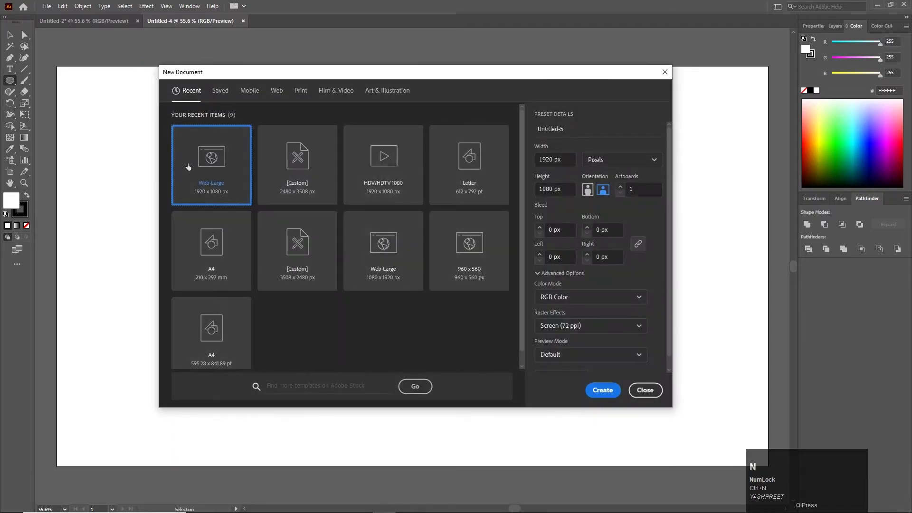
{"action": "left_click", "coordinate": [642, 389]}
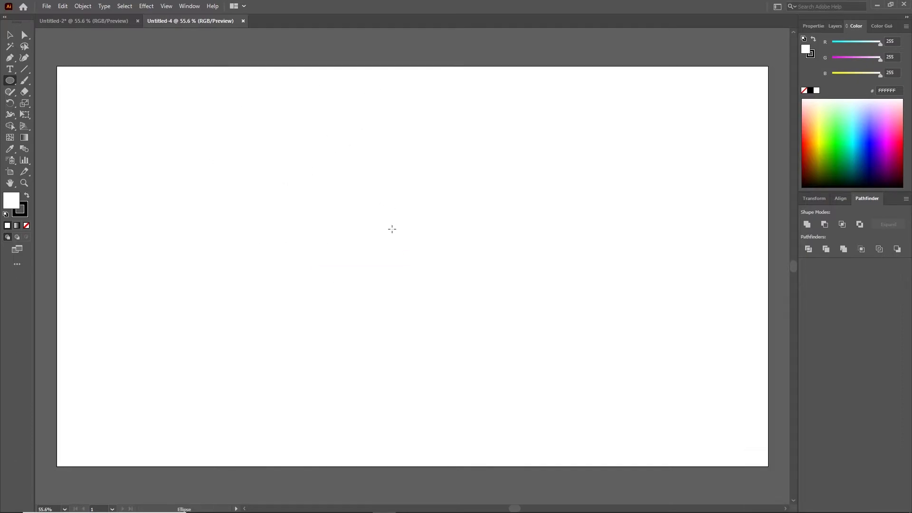
{"action": "key", "text": "alt+Tab"}
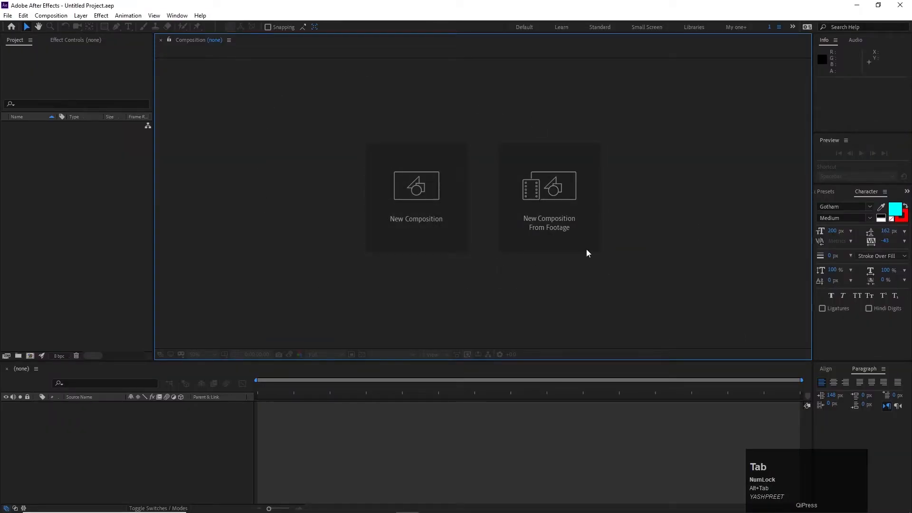
{"action": "key", "text": "alt+Tab"}
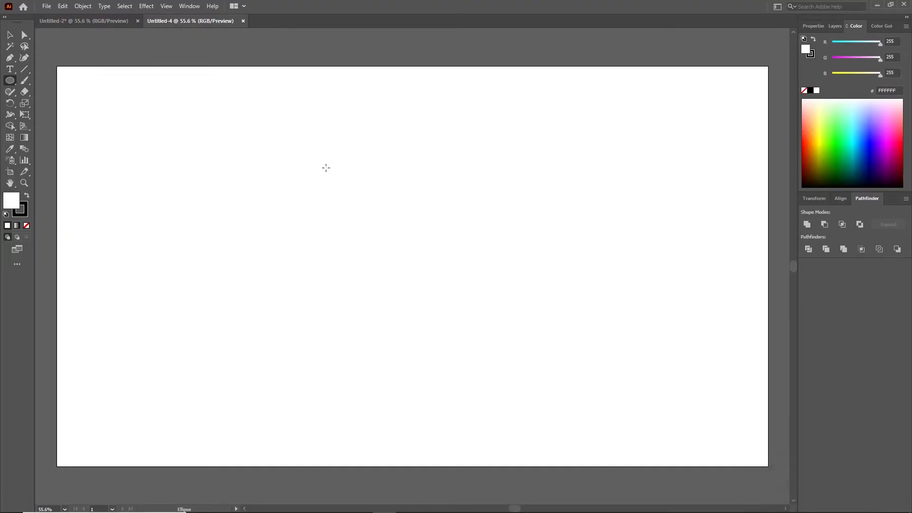
{"action": "left_click_drag", "start_coordinate": [307, 169], "coordinate": [422, 285]}
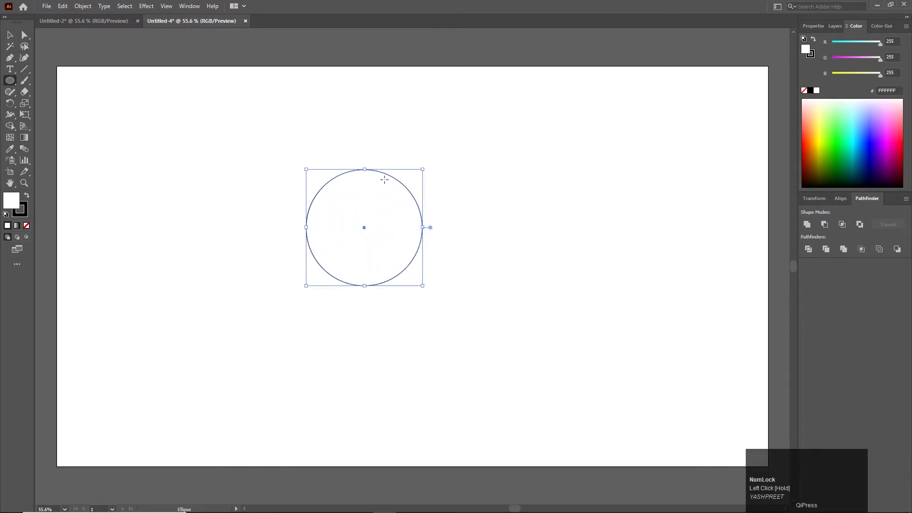
{"action": "key", "text": "alt+Tab"}
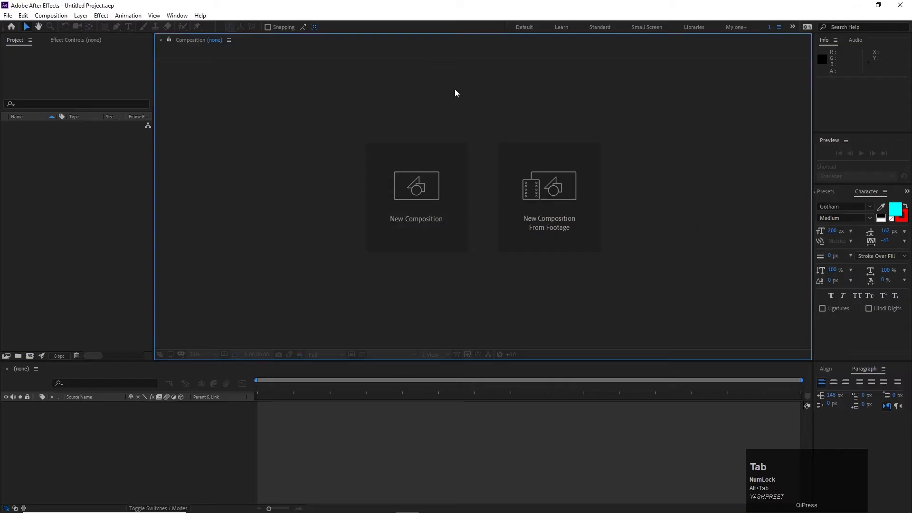
{"action": "left_click", "coordinate": [437, 208]}
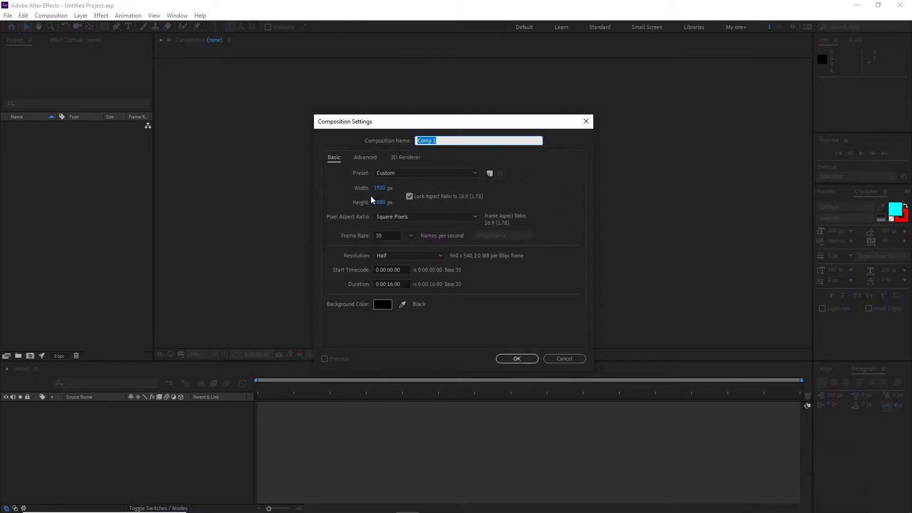
{"action": "left_click", "coordinate": [585, 358]}
{"action": "key", "text": "alt+Tab"}
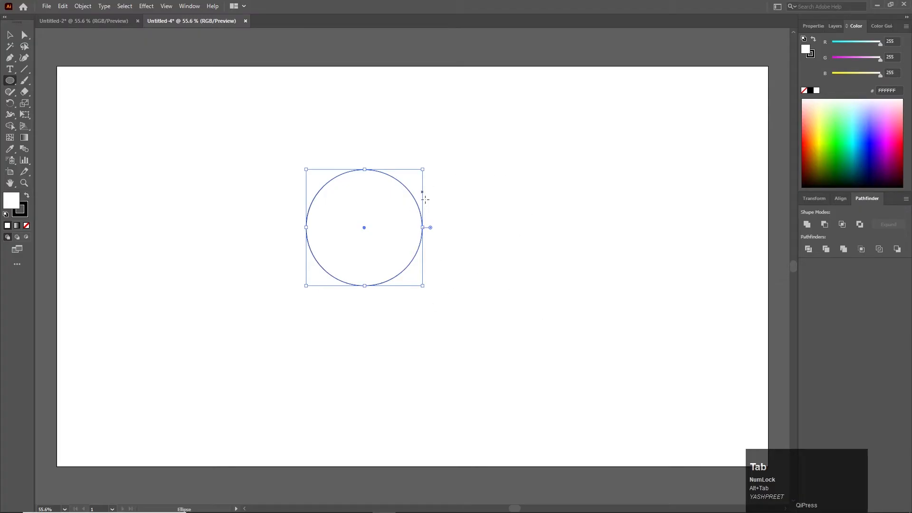
{"action": "key", "text": "Delete"}
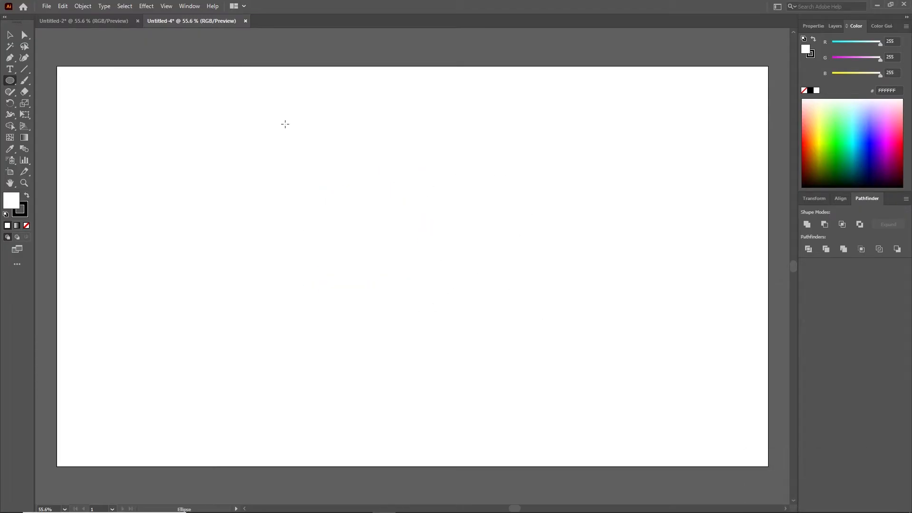
Step: Draw a large circle spanning most of the artboard's height and move it up and left so it sits nearer the centre
{"action": "left_click_drag", "start_coordinate": [276, 123], "coordinate": [474, 460]}
{"action": "key", "text": "Caps_Lock"}
{"action": "key", "text": "Caps_Lock"}
{"action": "key", "text": "shift"}
{"action": "left_click", "coordinate": [11, 37]}
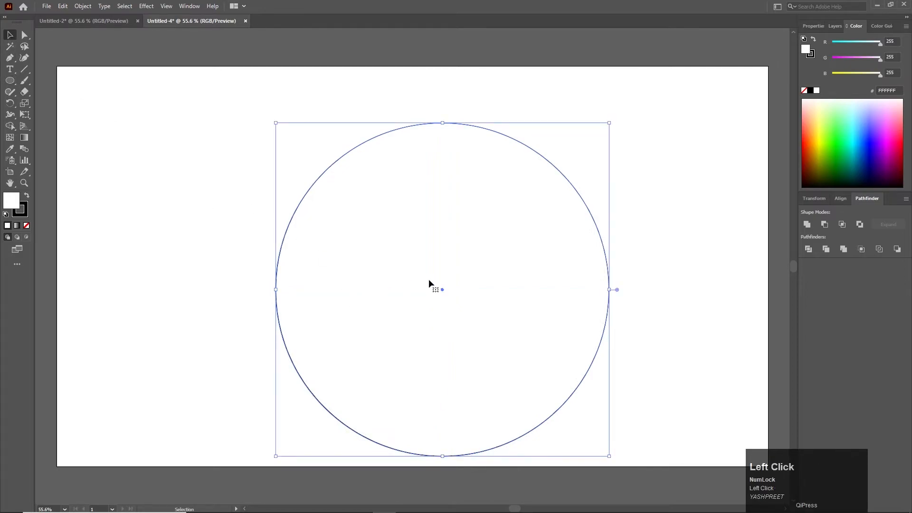
{"action": "left_click_drag", "start_coordinate": [445, 294], "coordinate": [398, 267]}
{"action": "left_click", "coordinate": [636, 253]}
{"action": "left_click", "coordinate": [480, 213]}
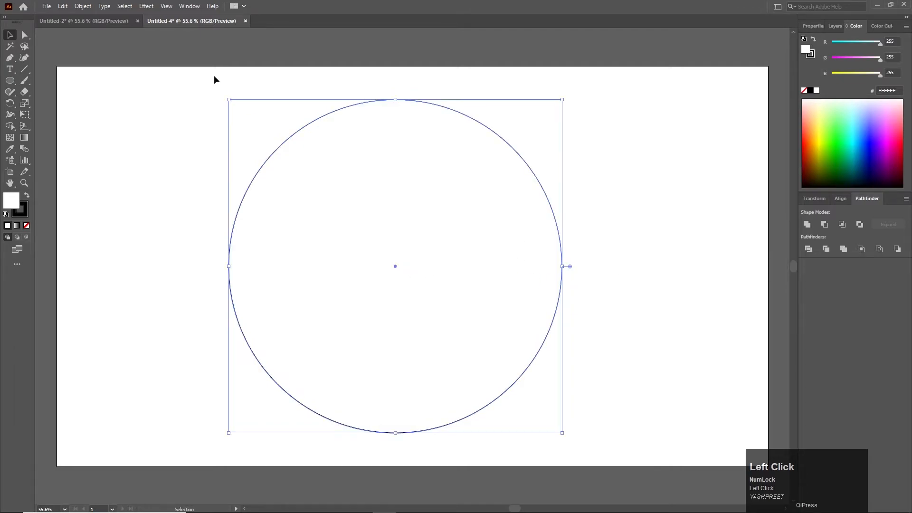
Step: Examine the two-tone green triangle in Untitled-2 and return to the circle document, Untitled-4
{"action": "left_click", "coordinate": [103, 22]}
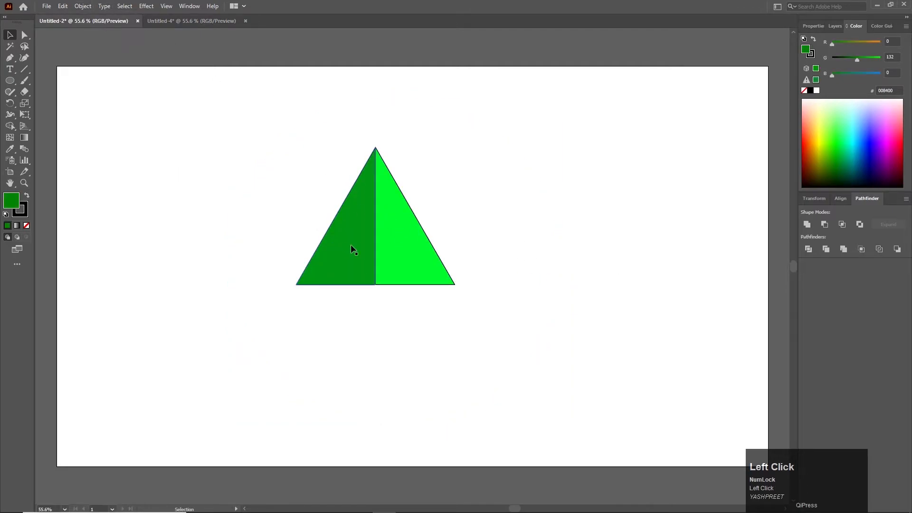
{"action": "left_click_drag", "start_coordinate": [302, 183], "coordinate": [463, 306]}
{"action": "left_click", "coordinate": [502, 258]}
{"action": "left_click_drag", "start_coordinate": [269, 169], "coordinate": [432, 263]}
{"action": "left_click", "coordinate": [582, 240]}
{"action": "left_click", "coordinate": [397, 220]}
{"action": "left_click", "coordinate": [242, 201]}
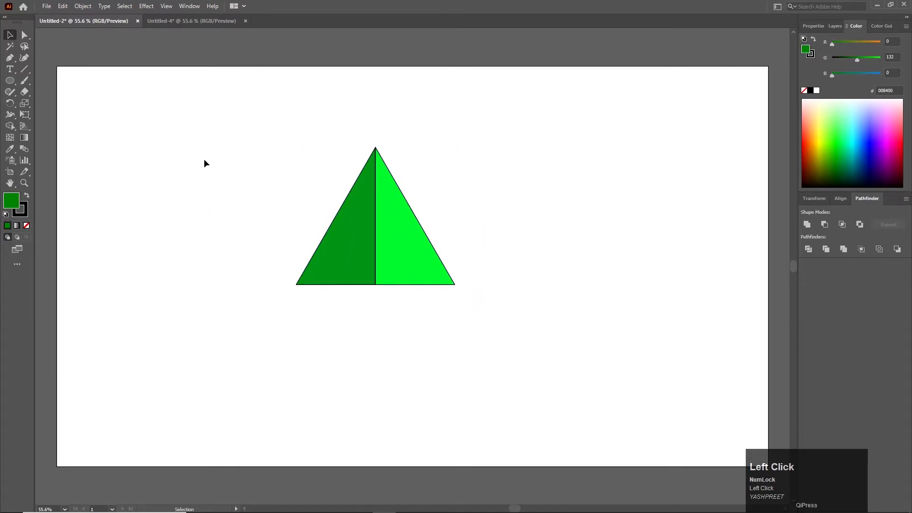
{"action": "left_click", "coordinate": [204, 21]}
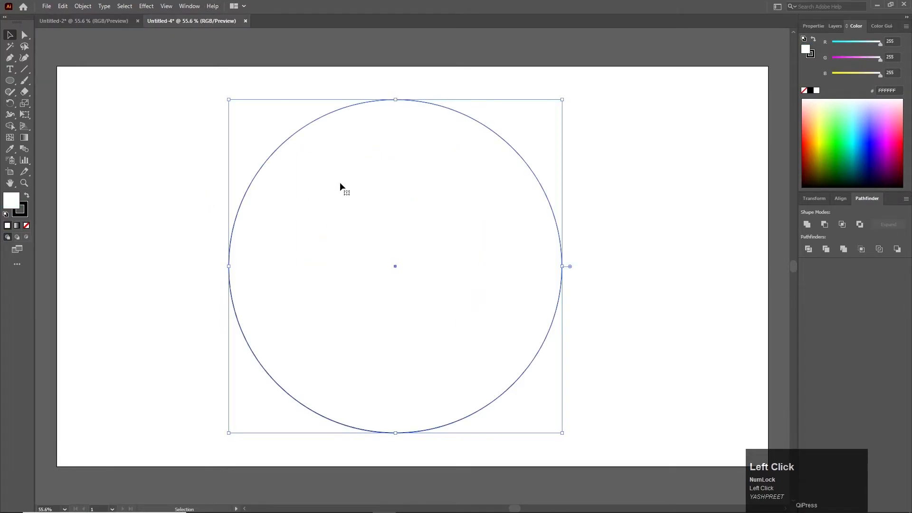
{"action": "left_click", "coordinate": [98, 22]}
{"action": "left_click", "coordinate": [195, 21]}
Step: Switch to After Effects and create a 1920 x 1080 px composition at 30 fps with a duration of 0:00:10:00
{"action": "key", "text": "alt+Tab"}
{"action": "key", "text": "alt+Tab"}
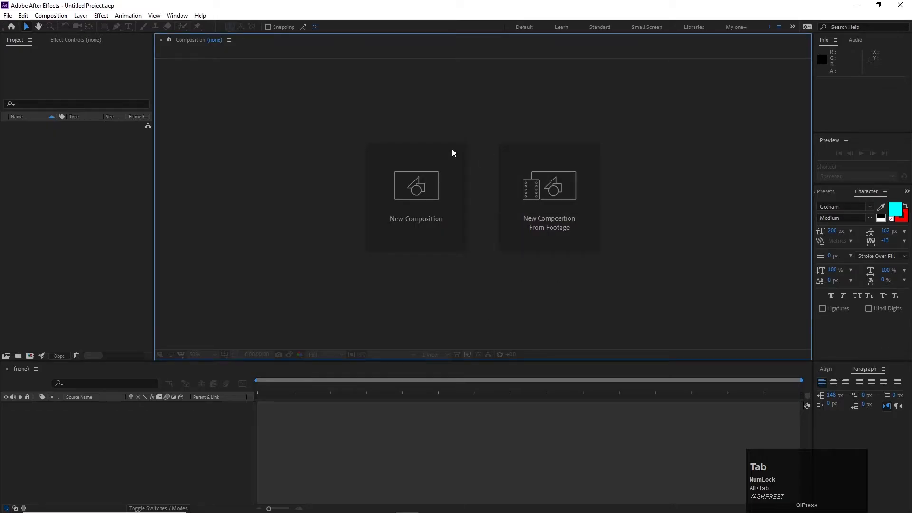
{"action": "left_click", "coordinate": [455, 208]}
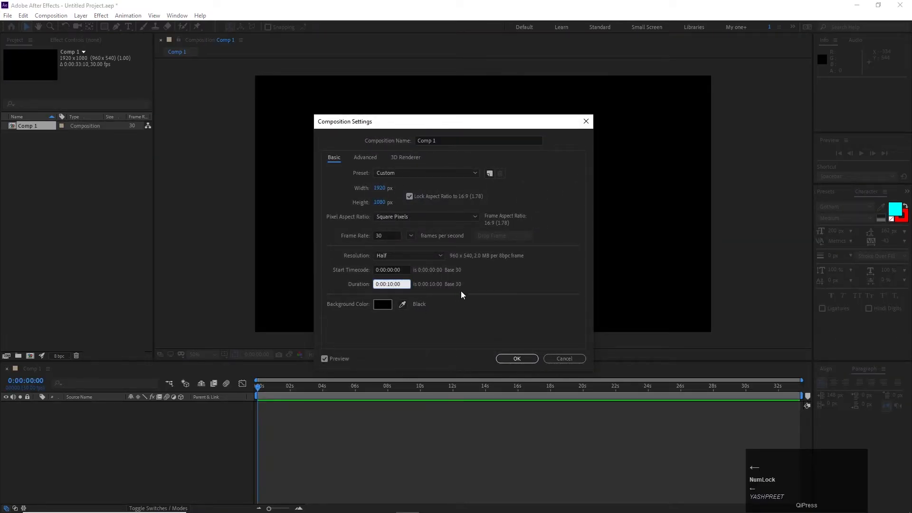
Step: Set the composition's background color to orange FF6C00 and apply the composition settings
{"action": "left_click", "coordinate": [403, 304]}
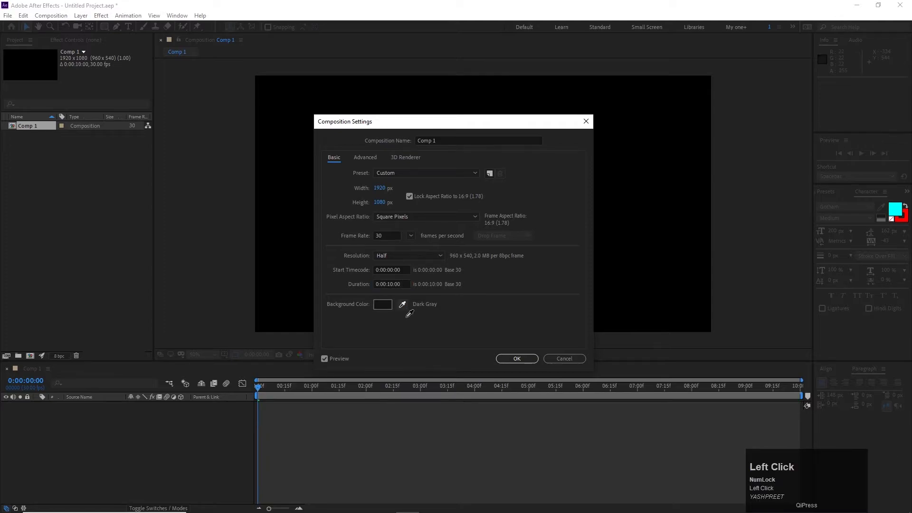
{"action": "left_click", "coordinate": [387, 310]}
{"action": "left_click", "coordinate": [383, 304]}
{"action": "mouse_move", "coordinate": [521, 242]}
{"action": "left_mouse_down"}
{"action": "mouse_move", "coordinate": [558, 228]}
{"action": "mouse_move", "coordinate": [576, 274]}
{"action": "left_mouse_up"}
{"action": "mouse_move", "coordinate": [561, 238]}
{"action": "left_mouse_down"}
{"action": "mouse_move", "coordinate": [577, 188]}
{"action": "mouse_move", "coordinate": [593, 175]}
{"action": "mouse_move", "coordinate": [595, 198]}
{"action": "left_mouse_up"}
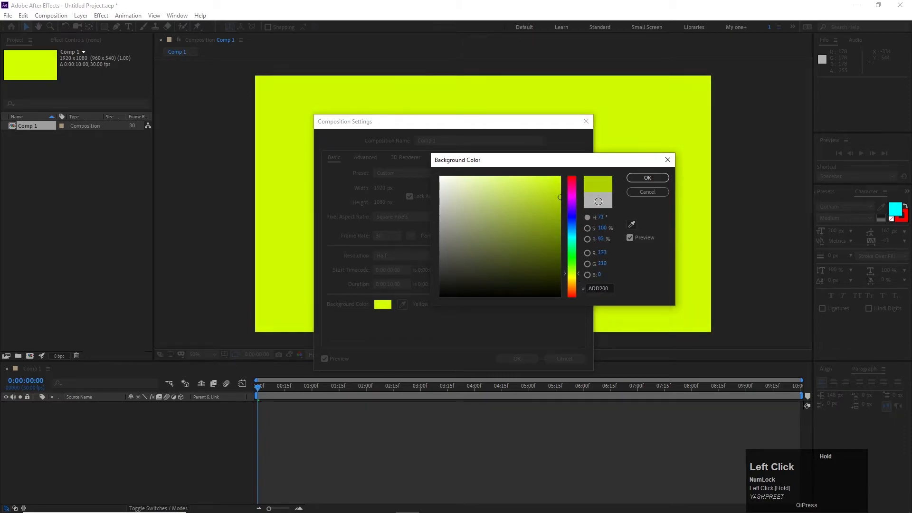
{"action": "left_click_drag", "start_coordinate": [576, 268], "coordinate": [578, 289]}
{"action": "left_click_drag", "start_coordinate": [560, 197], "coordinate": [576, 174]}
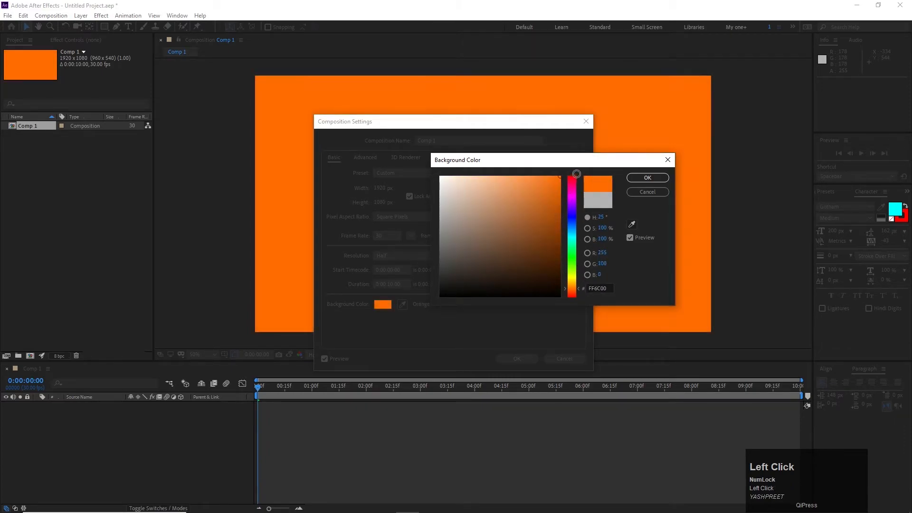
{"action": "left_click", "coordinate": [647, 178]}
{"action": "left_click", "coordinate": [516, 358]}
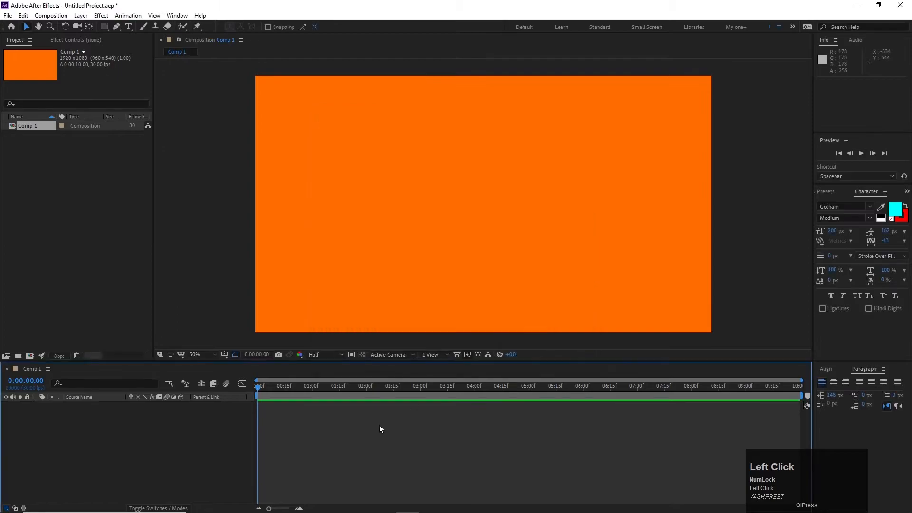
Step: Narrow the Timeline panel to give the neighbouring Align and Paragraph panels more width, and deselect Comp 1
{"action": "left_click_drag", "start_coordinate": [816, 376], "coordinate": [724, 380]}
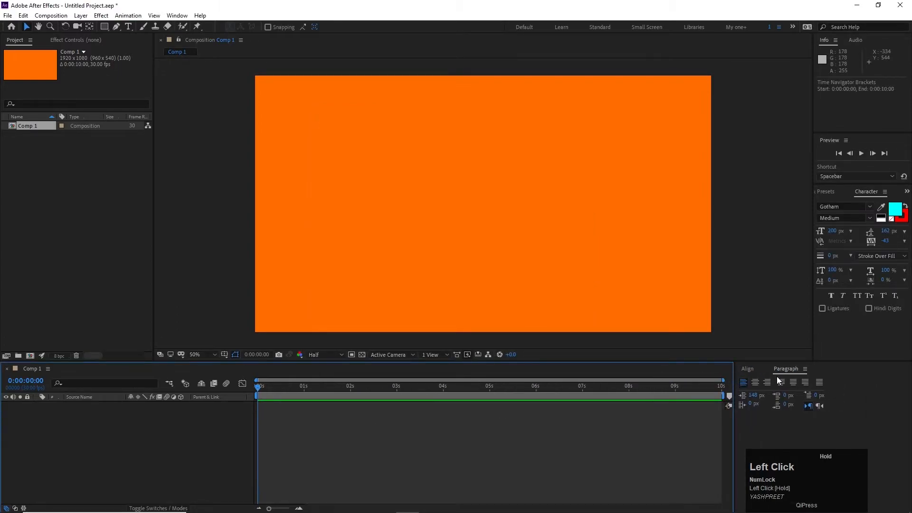
{"action": "left_click", "coordinate": [817, 344]}
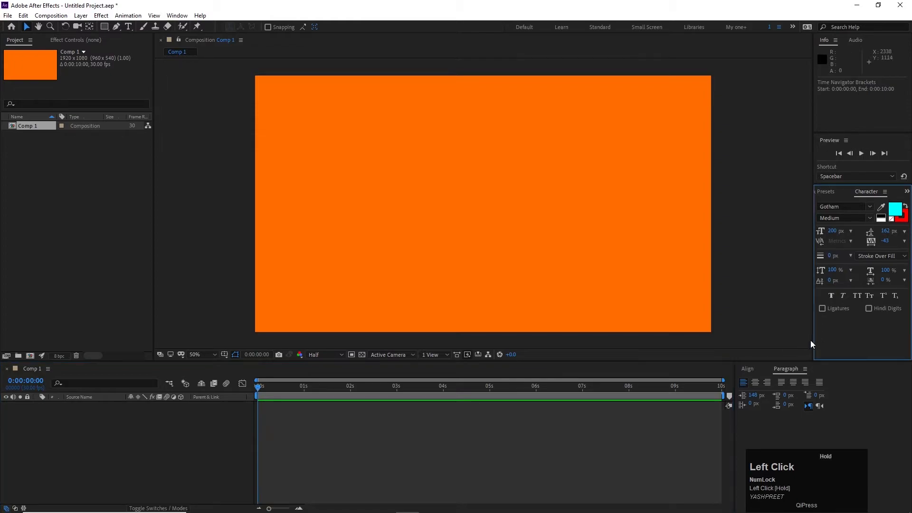
{"action": "left_click", "coordinate": [838, 435]}
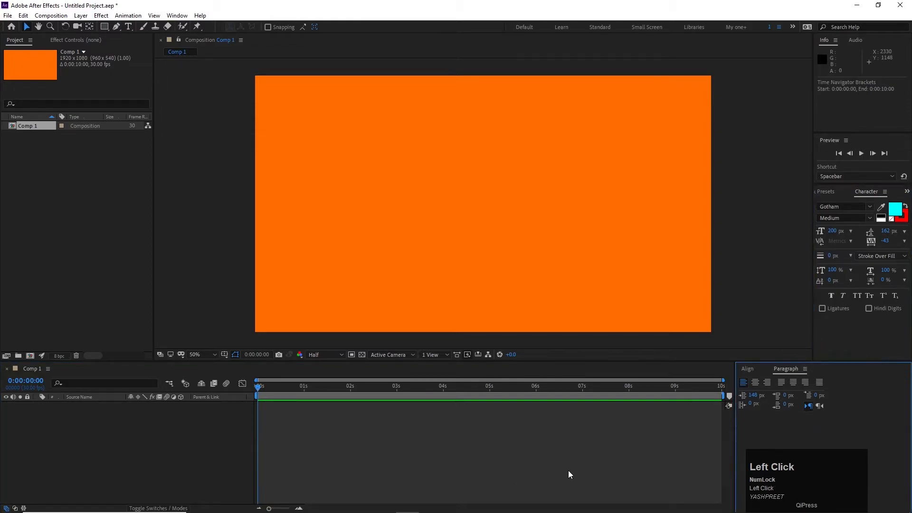
{"action": "left_click", "coordinate": [197, 424]}
{"action": "left_click", "coordinate": [105, 228]}
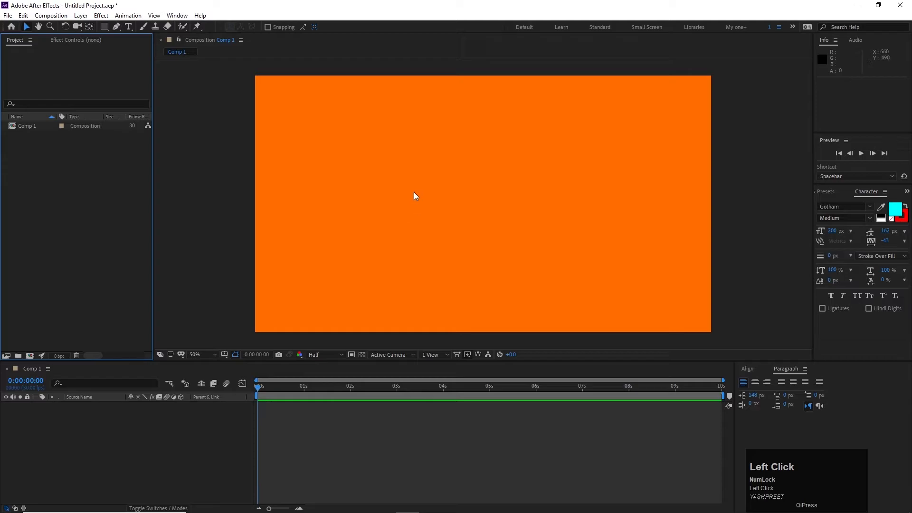
Step: Switch to Illustrator, bring up the Untitled-2 document, move the green triangle slightly down and left, and deselect it
{"action": "key", "text": "alt+Tab"}
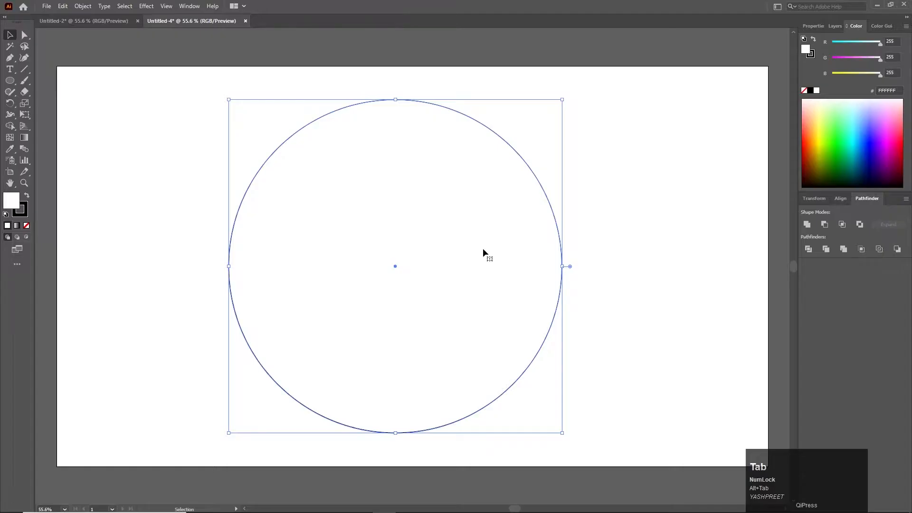
{"action": "left_click", "coordinate": [104, 21]}
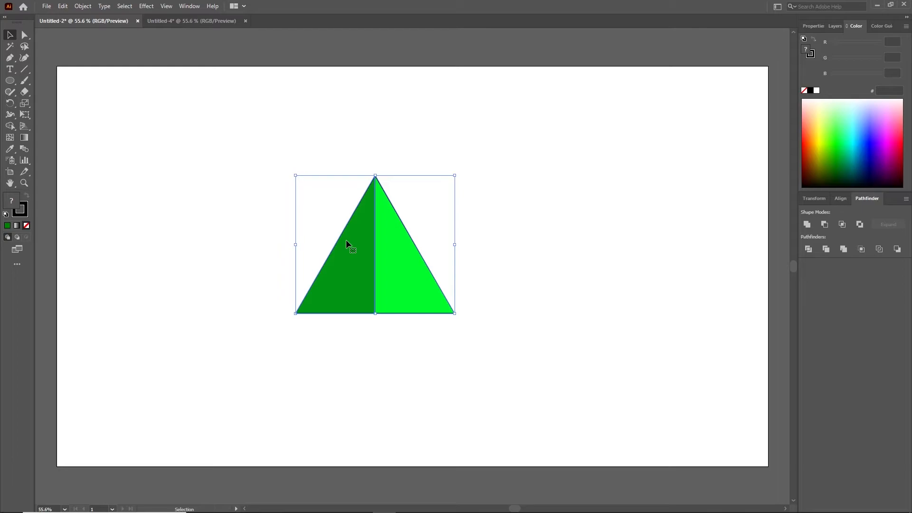
{"action": "left_click", "coordinate": [382, 106]}
{"action": "left_click_drag", "start_coordinate": [354, 253], "coordinate": [343, 260]}
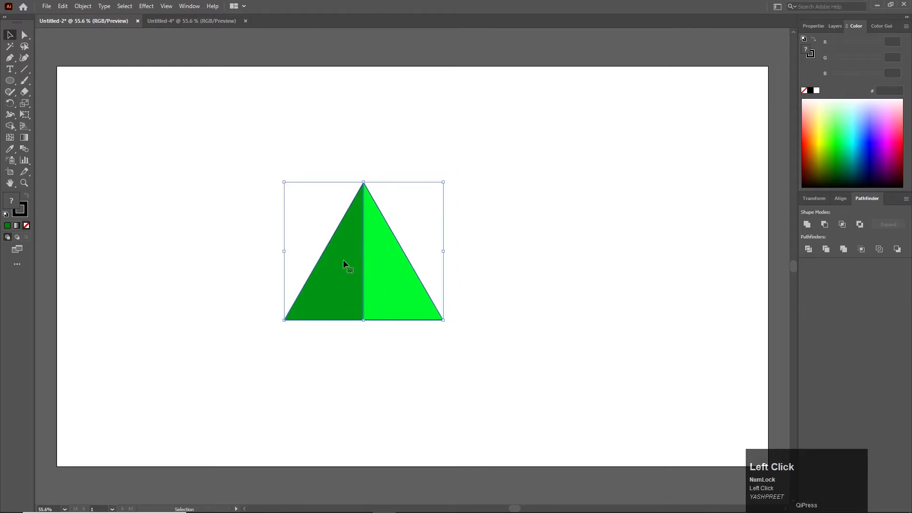
{"action": "key", "text": "alt+Tab"}
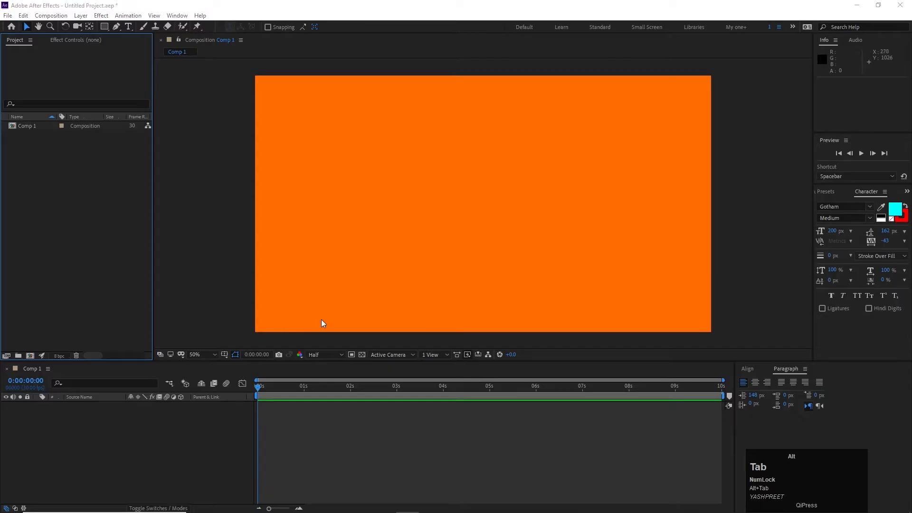
{"action": "key", "text": "alt+Tab"}
{"action": "left_click", "coordinate": [194, 276]}
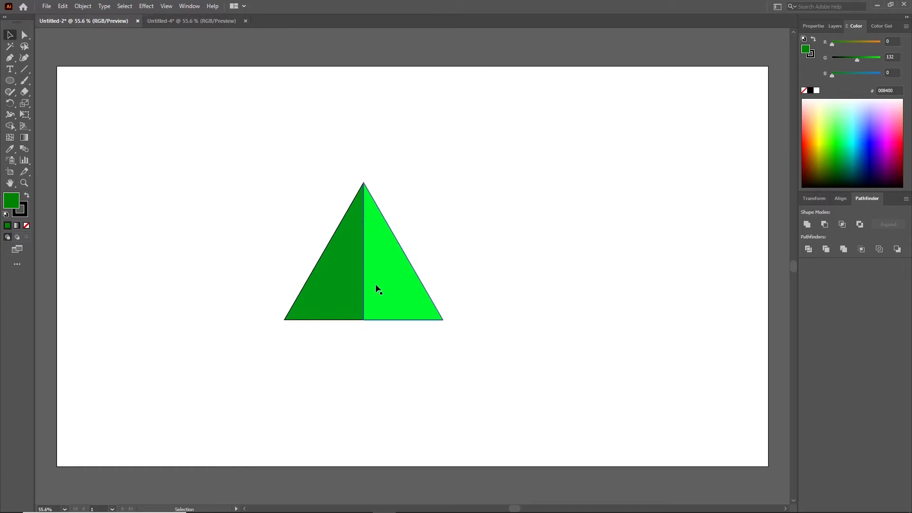
Step: Fit the artboard to the bounds of the green triangle with the Artboard tool and leave the artwork deselected
{"action": "left_click", "coordinate": [167, 229]}
{"action": "left_click", "coordinate": [355, 266]}
{"action": "left_click", "coordinate": [129, 162]}
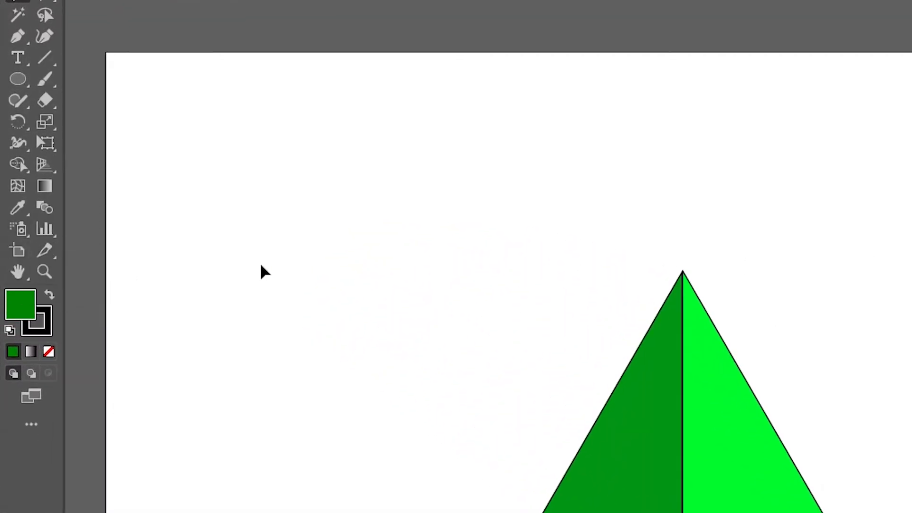
{"action": "left_click", "coordinate": [20, 250]}
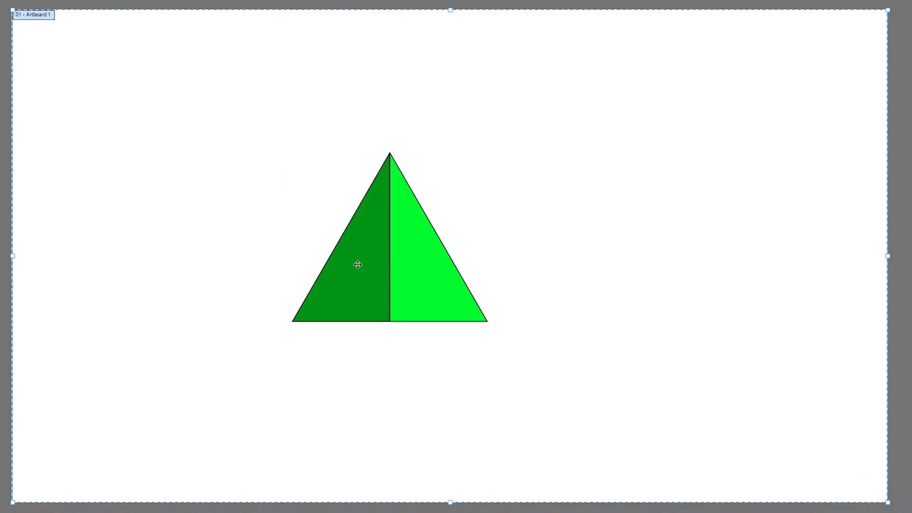
{"action": "left_click", "coordinate": [394, 247]}
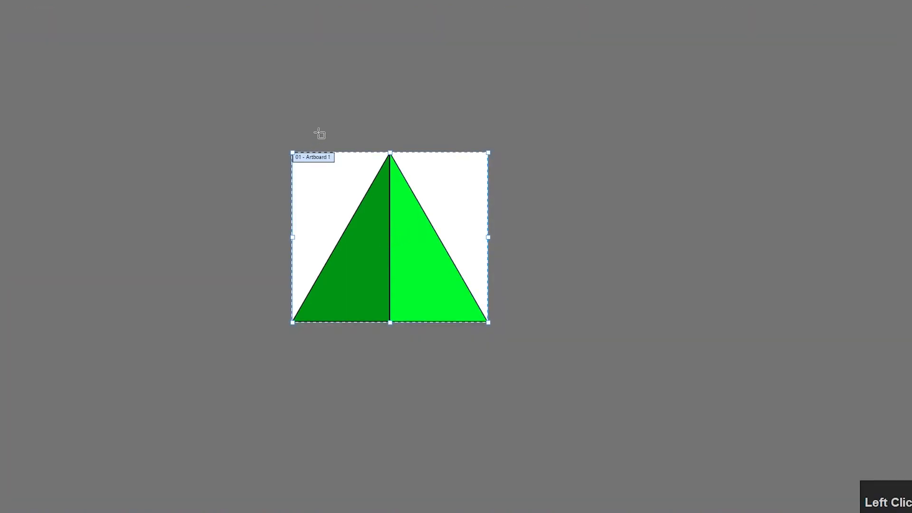
{"action": "key", "text": "Escape"}
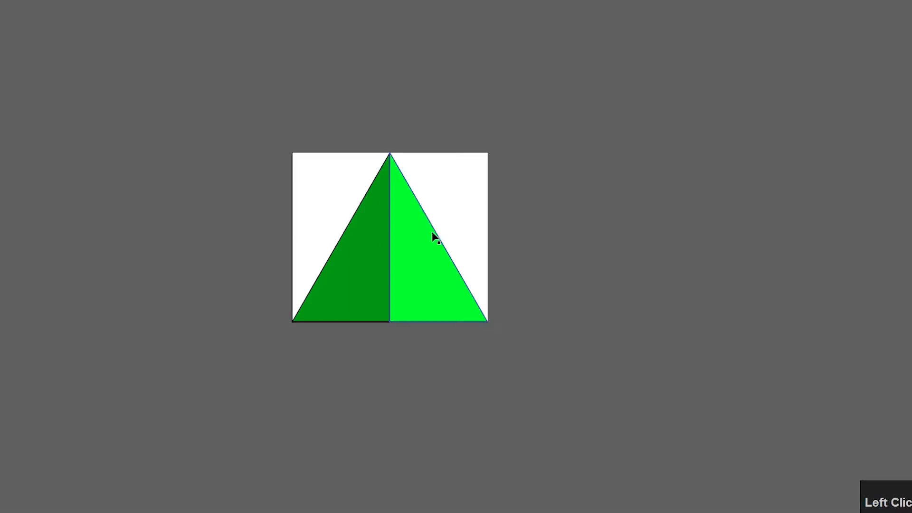
{"action": "left_click", "coordinate": [331, 317]}
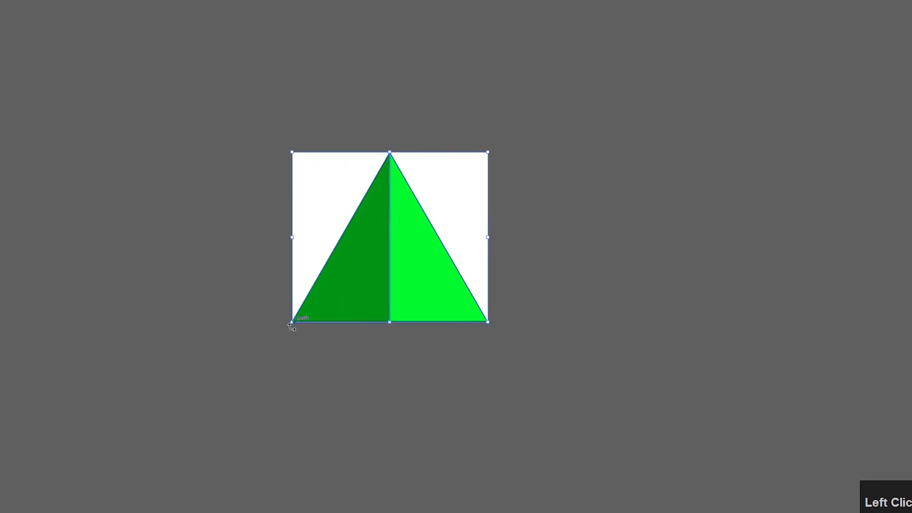
{"action": "left_click", "coordinate": [287, 347]}
{"action": "left_click", "coordinate": [298, 316]}
{"action": "left_click", "coordinate": [309, 377]}
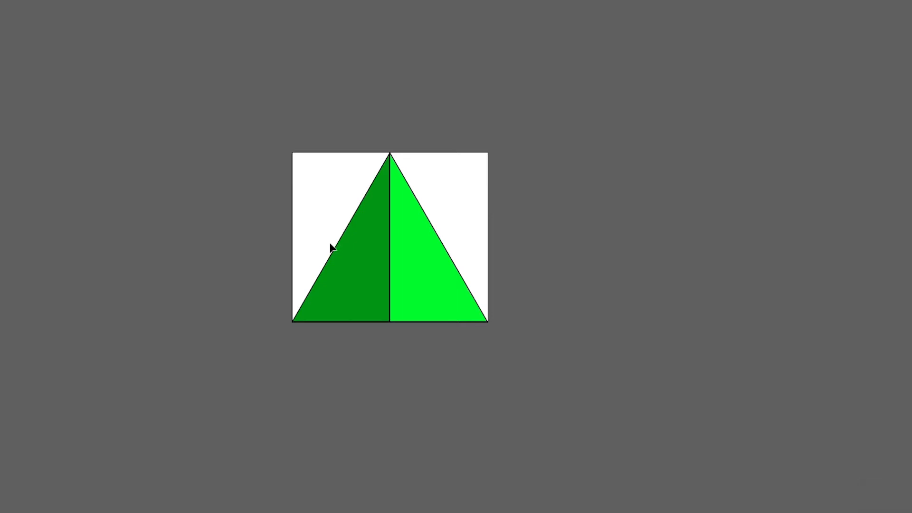
Step: Export the triangle as a PNG named Triangle to folder 1 in Music, moving image 2 there into the NCERT Solutions subfolder
{"action": "left_click", "coordinate": [5, 0]}
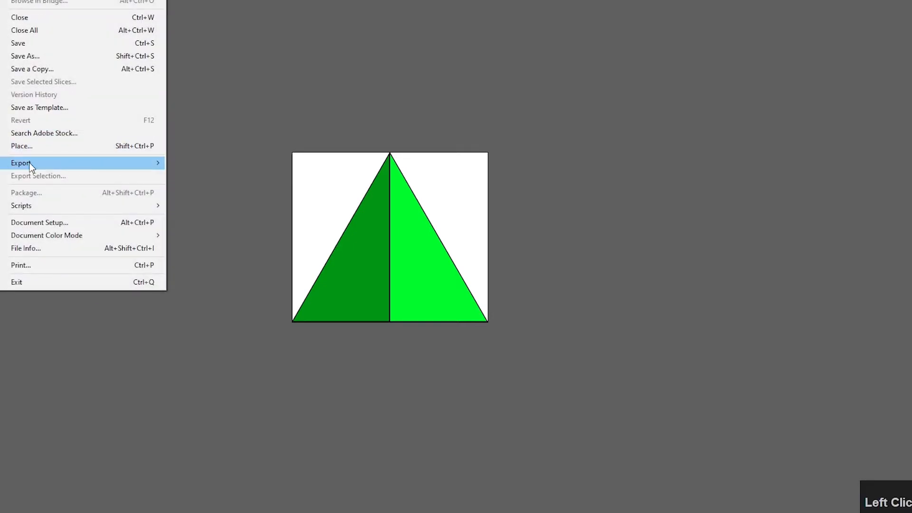
{"action": "mouse_move", "coordinate": [8, 165]}
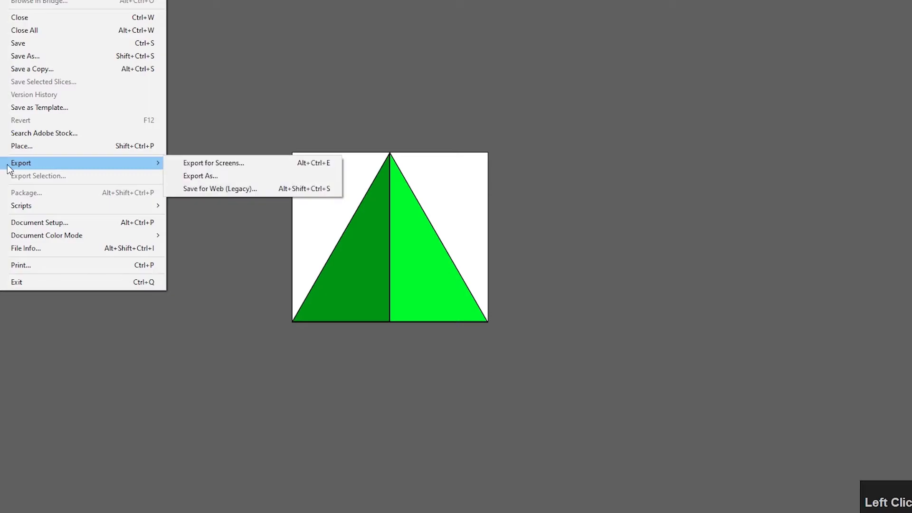
{"action": "left_click", "coordinate": [198, 176]}
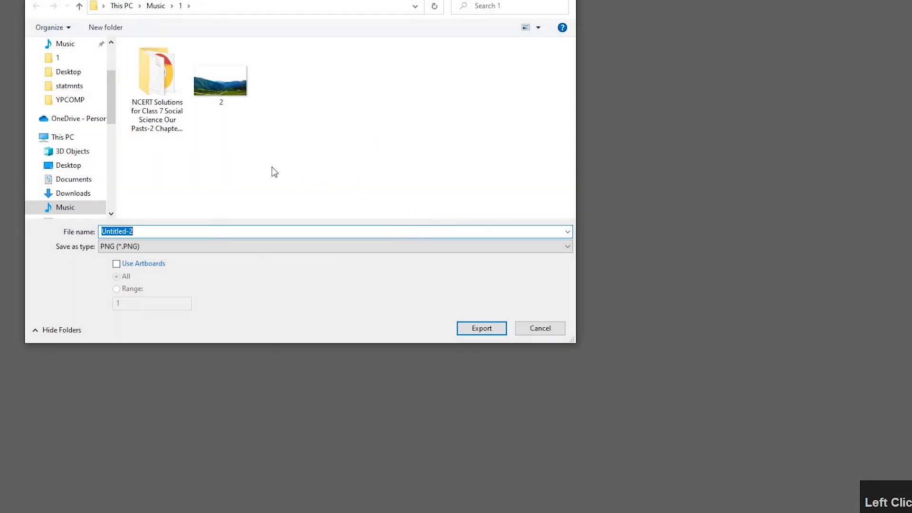
{"action": "left_click_drag", "start_coordinate": [220, 81], "coordinate": [162, 90]}
{"action": "left_click", "coordinate": [272, 175]}
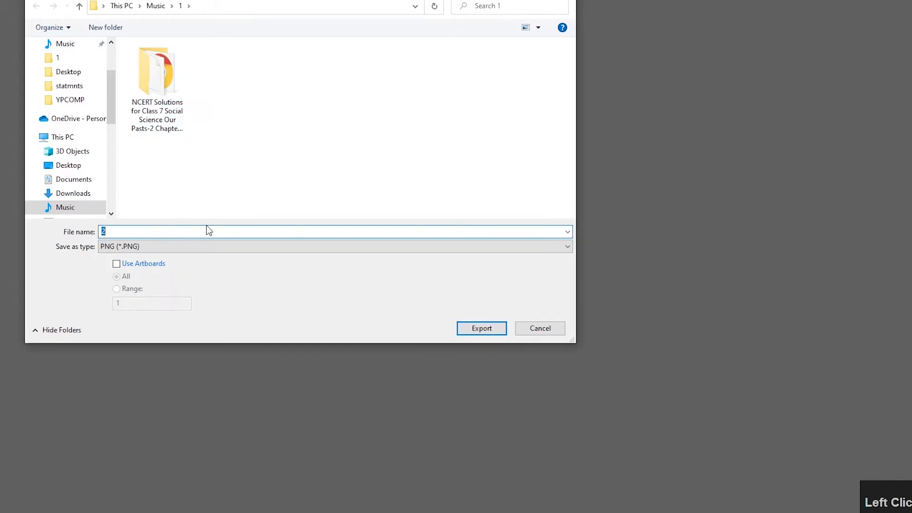
{"action": "key", "text": "shift"}
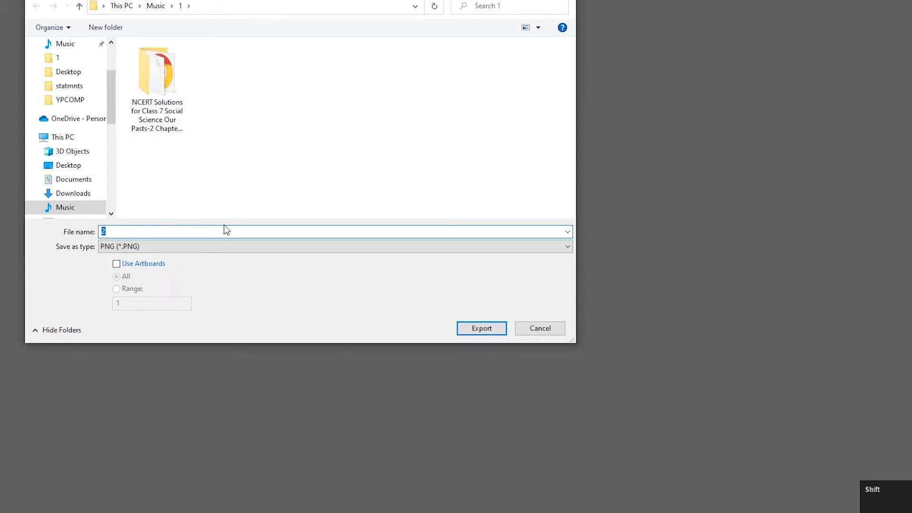
{"action": "type", "text": "Triangle"}
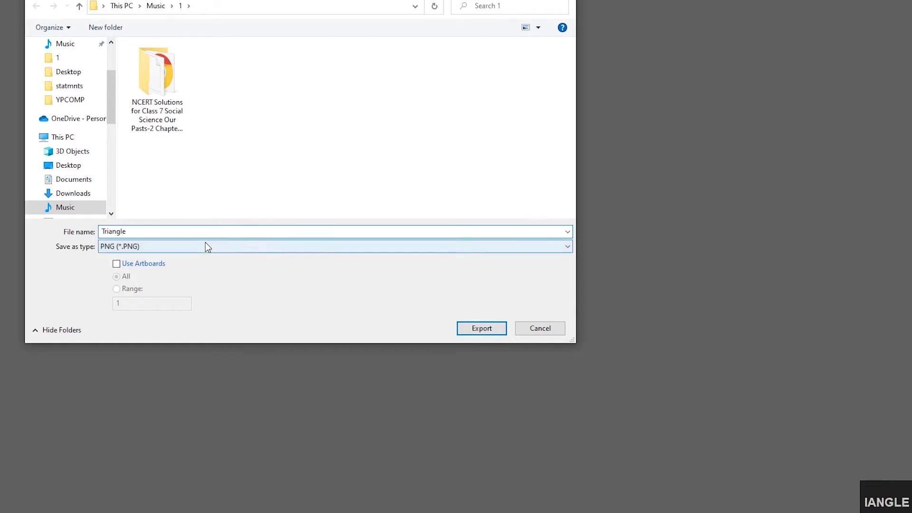
{"action": "left_click", "coordinate": [481, 329]}
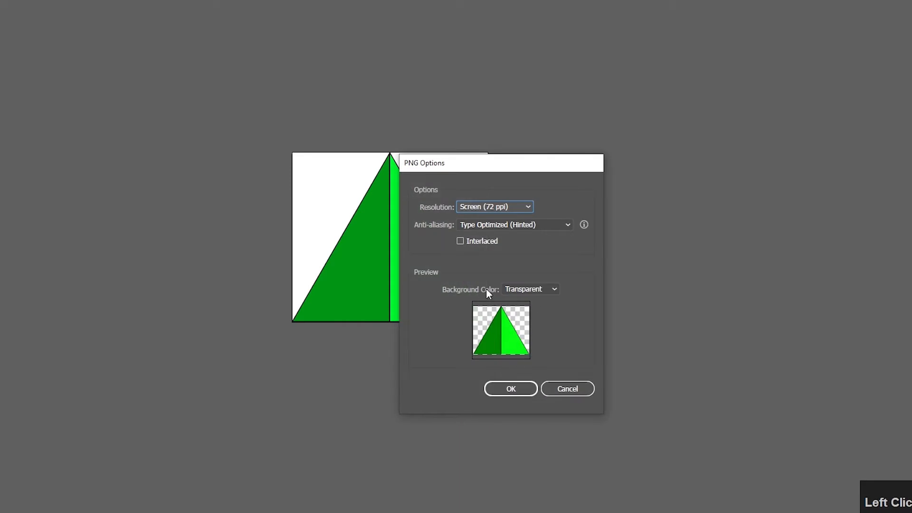
Step: Try White and Black as the PNG background color and return it to Transparent
{"action": "left_click", "coordinate": [550, 289]}
{"action": "left_click", "coordinate": [534, 316]}
{"action": "left_click", "coordinate": [549, 291]}
{"action": "left_click", "coordinate": [527, 331]}
{"action": "left_click", "coordinate": [548, 288]}
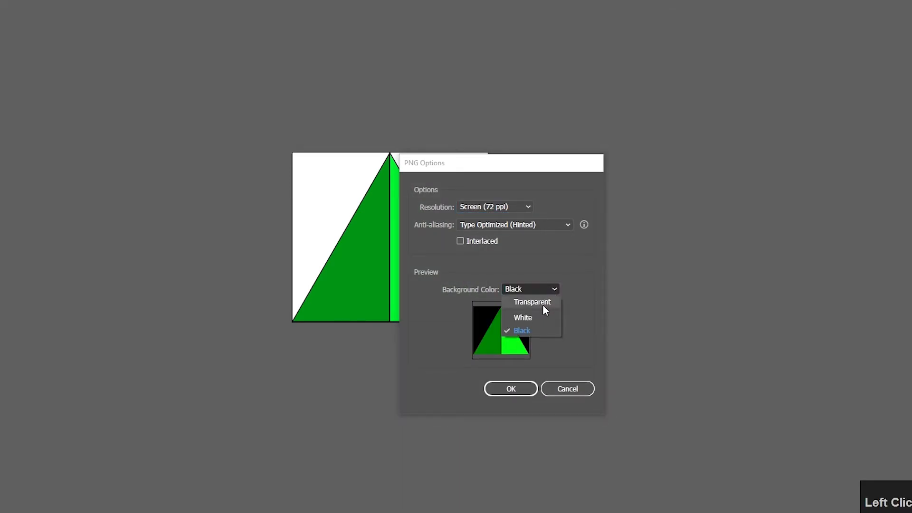
{"action": "left_click", "coordinate": [540, 304]}
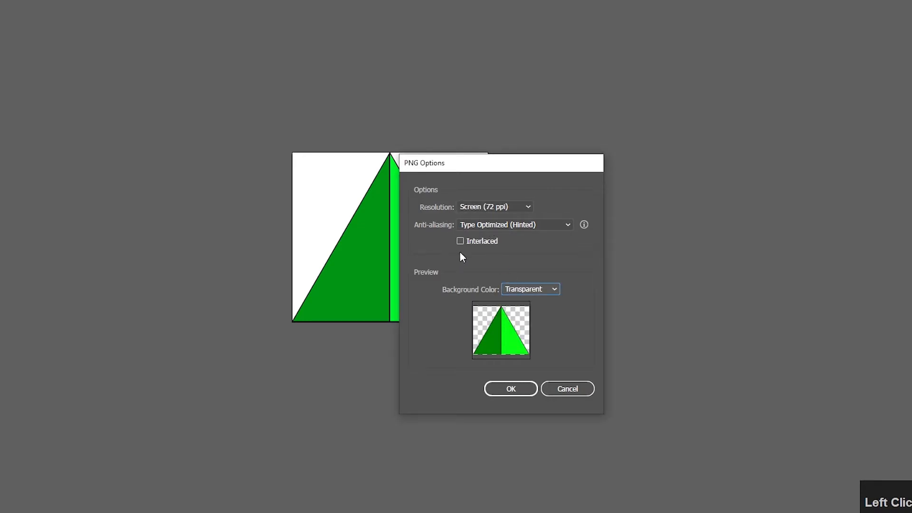
Step: Review the PNG resolution choices, keep Screen (72 ppi), and complete the triangle export
{"action": "left_click", "coordinate": [491, 206]}
{"action": "left_click", "coordinate": [491, 207]}
{"action": "left_click", "coordinate": [494, 204]}
{"action": "left_click", "coordinate": [439, 282]}
{"action": "left_click", "coordinate": [524, 392]}
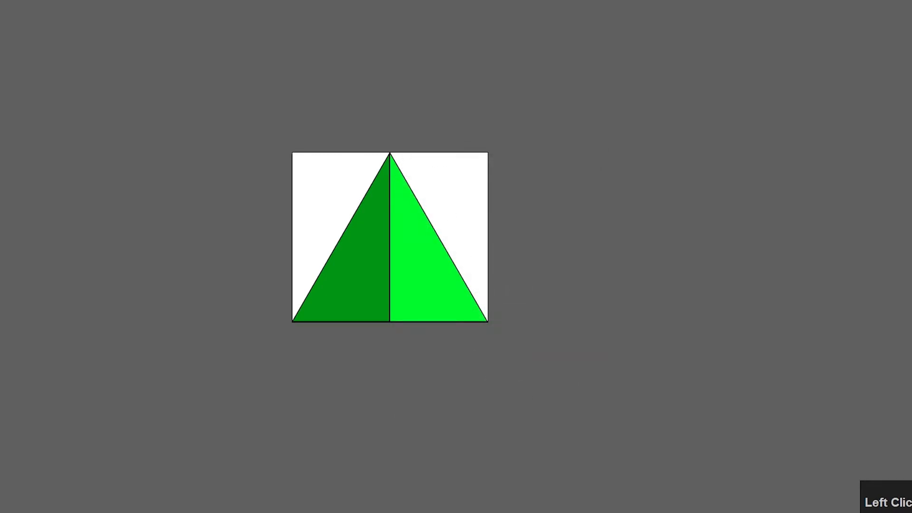
Step: Switch to After Effects and import the Triangle PNG from folder 1 as footage
{"action": "key", "text": "alt+Tab"}
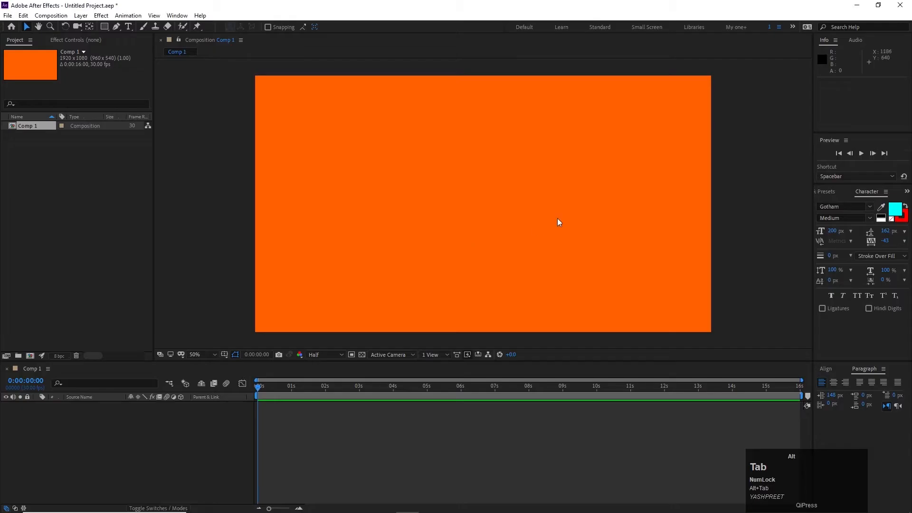
{"action": "double_click", "coordinate": [93, 191]}
{"action": "left_click", "coordinate": [276, 119]}
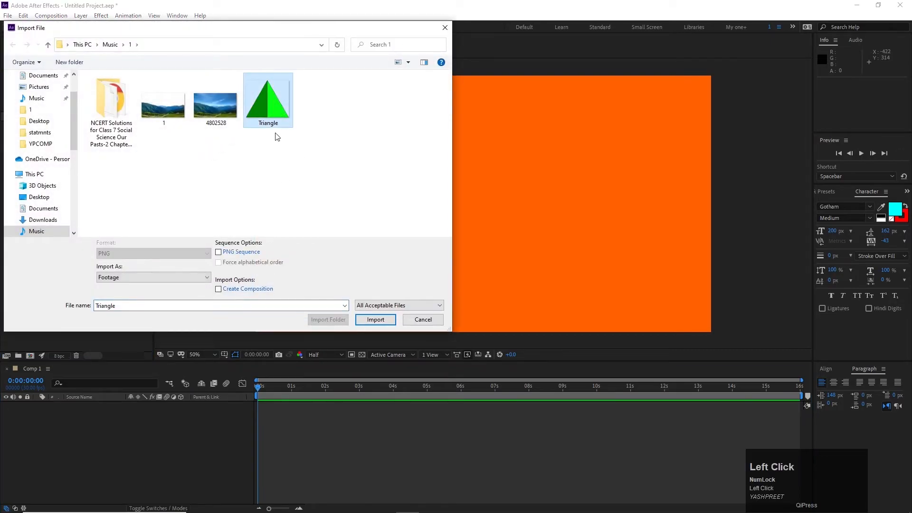
{"action": "left_click", "coordinate": [377, 320]}
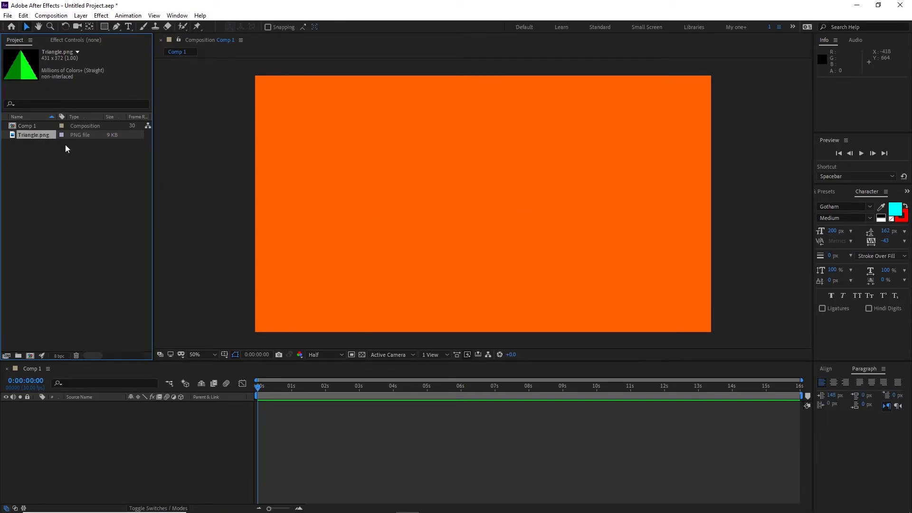
Step: Add Triangle.png from the project to the Comp 1 timeline as a layer
{"action": "left_click", "coordinate": [42, 139]}
{"action": "left_click_drag", "start_coordinate": [37, 136], "coordinate": [48, 170]}
{"action": "left_click_drag", "start_coordinate": [46, 166], "coordinate": [25, 79]}
{"action": "left_click_drag", "start_coordinate": [41, 135], "coordinate": [59, 414]}
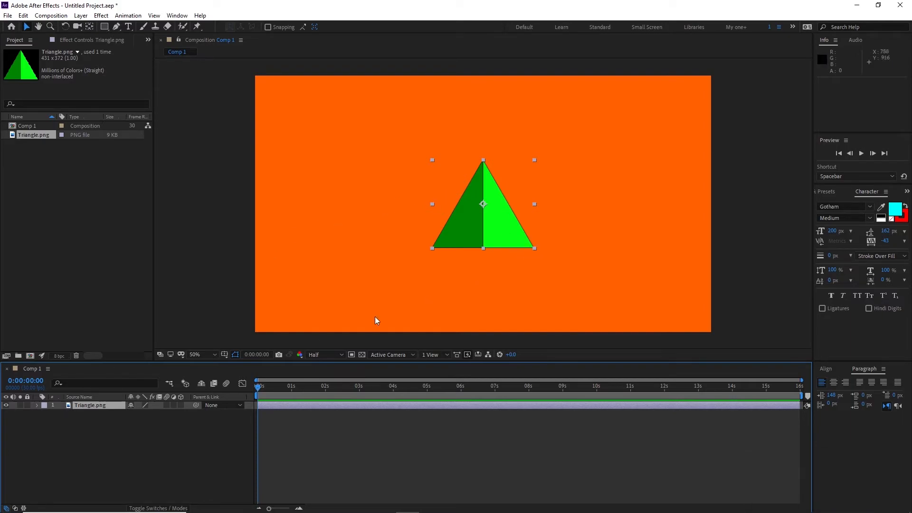
{"action": "left_click", "coordinate": [229, 440]}
Step: Scale the Triangle.png layer to 82% and move it up and left to about 674, 410 in the composition
{"action": "left_click", "coordinate": [485, 227]}
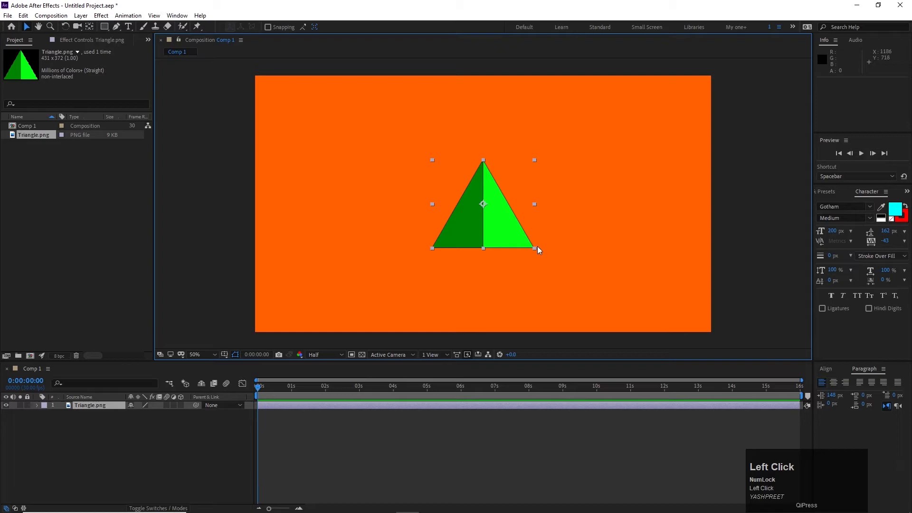
{"action": "key", "text": "s"}
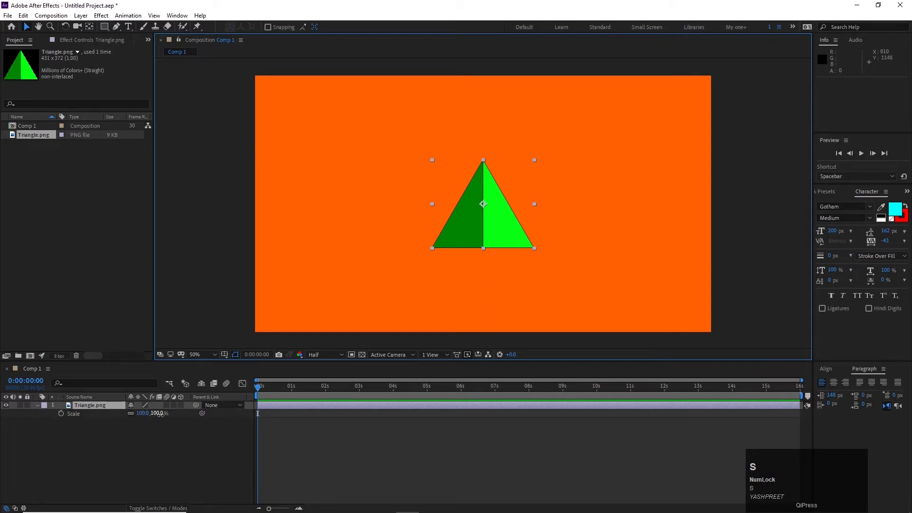
{"action": "left_click_drag", "start_coordinate": [161, 413], "coordinate": [152, 414]}
{"action": "left_click", "coordinate": [141, 443]}
{"action": "left_click_drag", "start_coordinate": [475, 223], "coordinate": [407, 192]}
{"action": "left_click", "coordinate": [106, 427]}
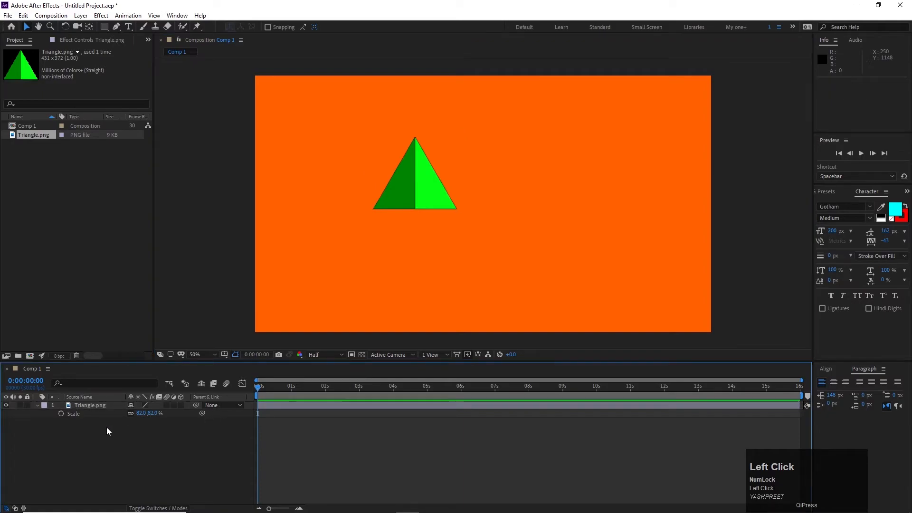
Step: Show the Position property of the Triangle.png layer and deselect the layer
{"action": "left_click", "coordinate": [78, 406]}
{"action": "key", "text": "p"}
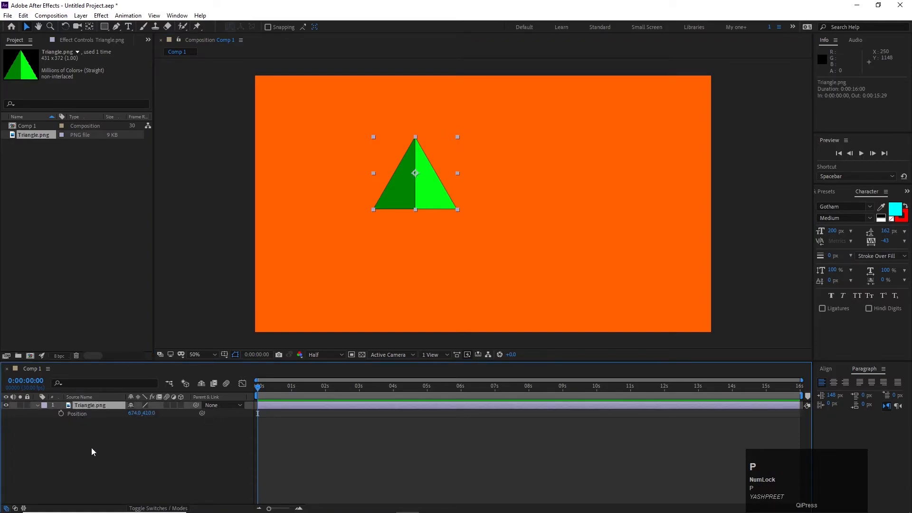
{"action": "left_click", "coordinate": [181, 450]}
{"action": "left_click", "coordinate": [106, 417]}
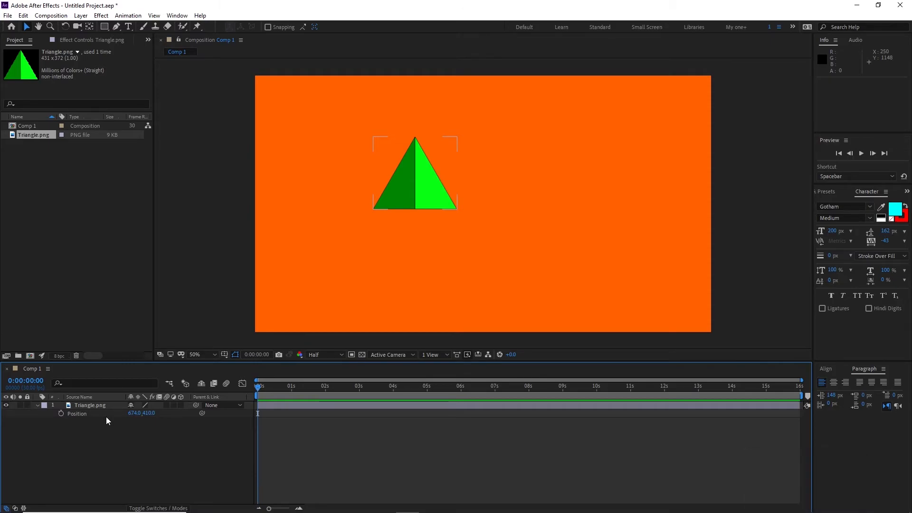
Step: Switch to Illustrator's Untitled-4 document and remove both the fill and the stroke from the large circle, leaving it selected
{"action": "key", "text": "alt+Tab"}
{"action": "left_click", "coordinate": [228, 21]}
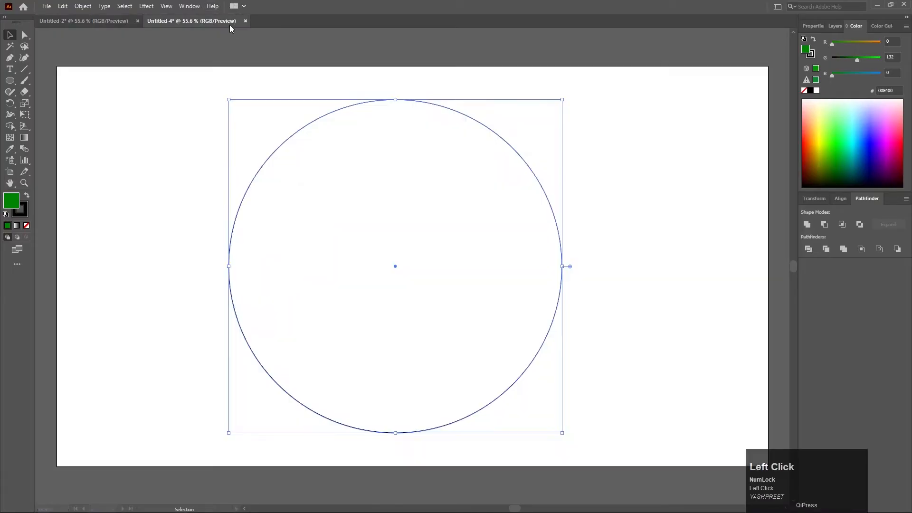
{"action": "left_click_drag", "start_coordinate": [166, 90], "coordinate": [299, 186]}
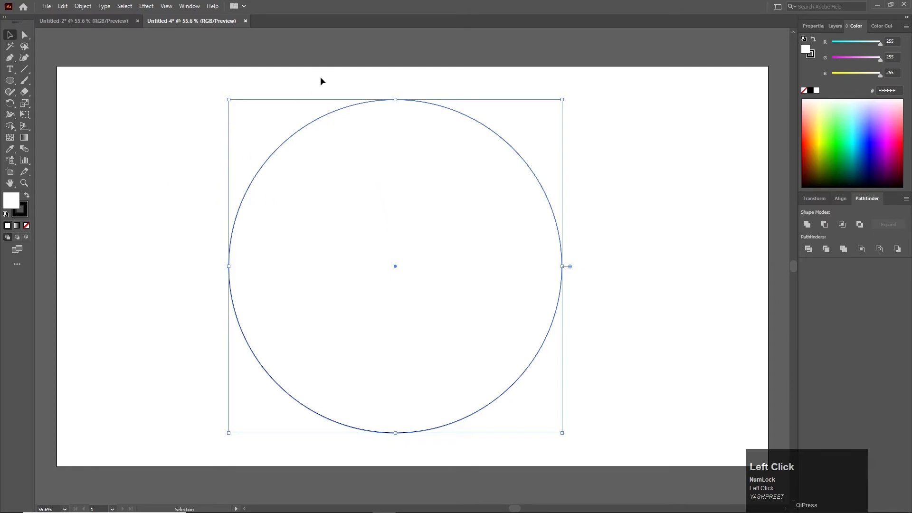
{"action": "left_click", "coordinate": [26, 225]}
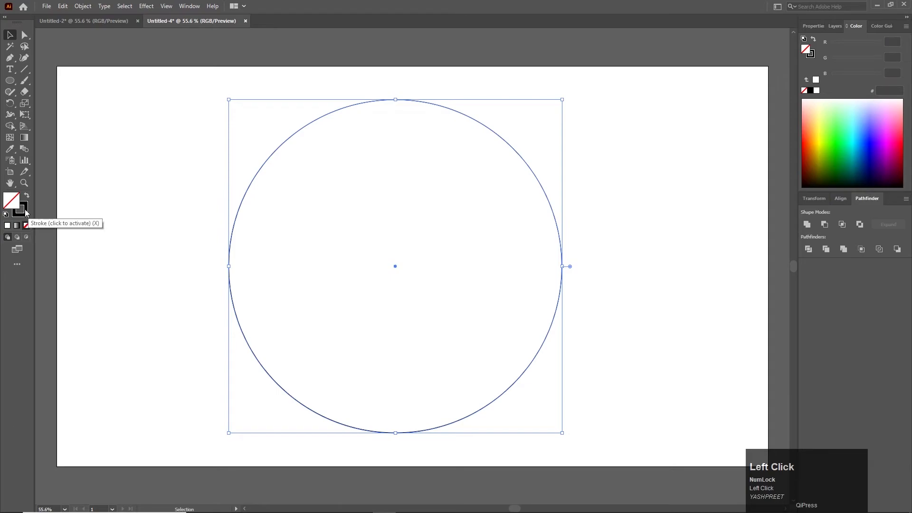
{"action": "left_click", "coordinate": [26, 212]}
{"action": "left_click", "coordinate": [26, 226]}
{"action": "left_click", "coordinate": [134, 182]}
{"action": "left_click_drag", "start_coordinate": [204, 116], "coordinate": [379, 249]}
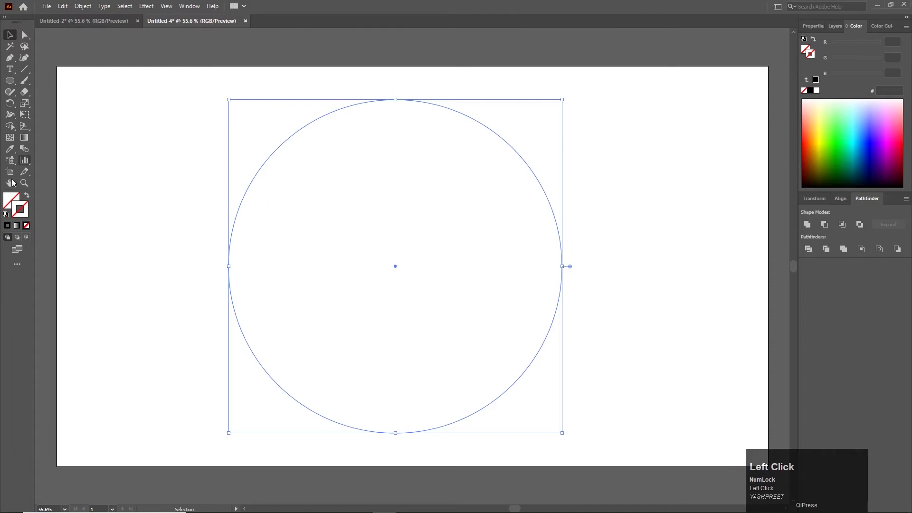
{"action": "left_click", "coordinate": [6, 197]}
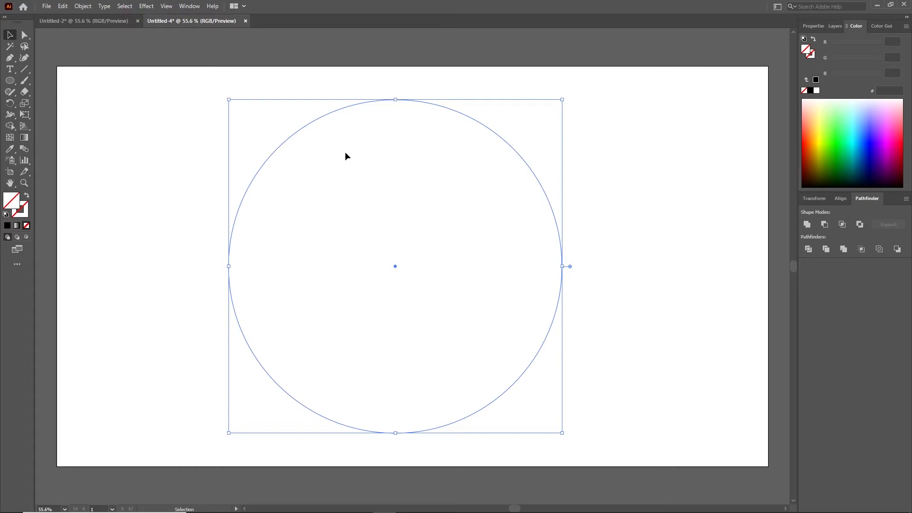
Step: Copy the large circle's path, switch to After Effects, paste it onto the Triangle.png layer's Position property and preview the motion
{"action": "key", "text": "ctrl"}
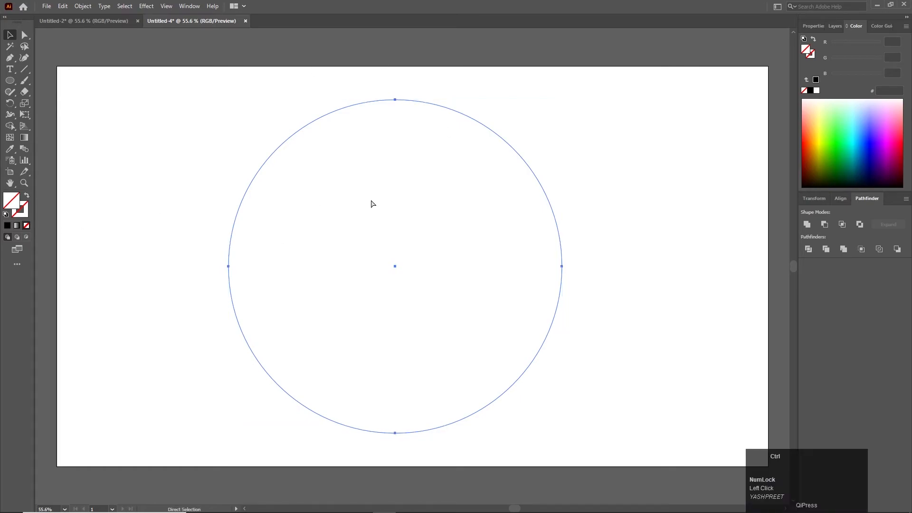
{"action": "key", "text": "ctrl+c"}
{"action": "key", "text": "alt+Tab"}
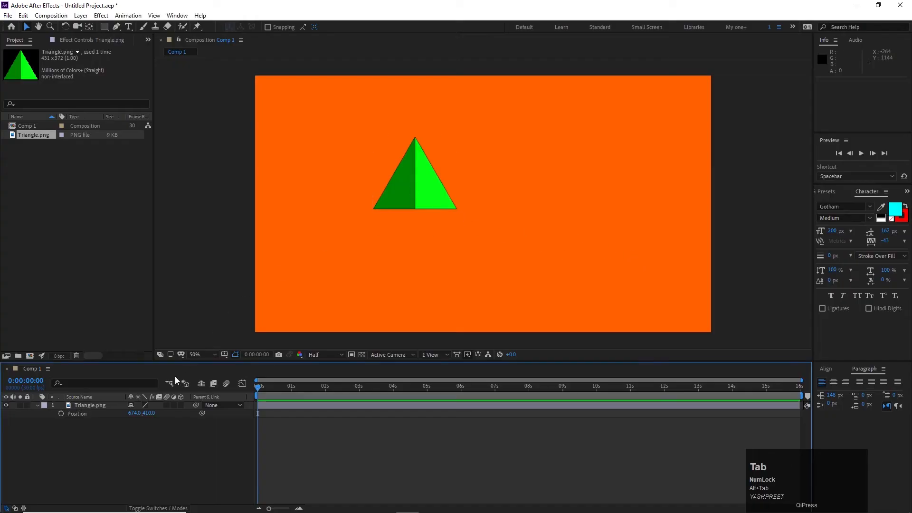
{"action": "left_click", "coordinate": [90, 413]}
{"action": "key", "text": "ctrl"}
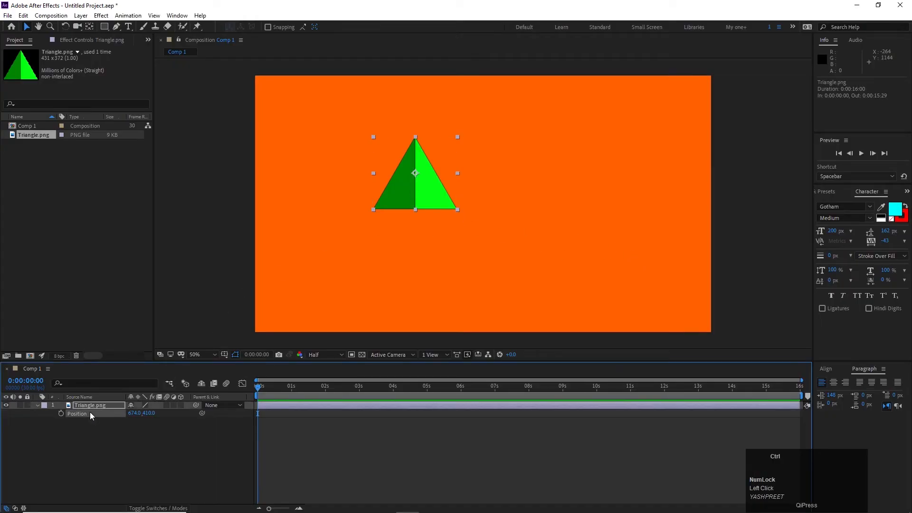
{"action": "key", "text": "ctrl+v"}
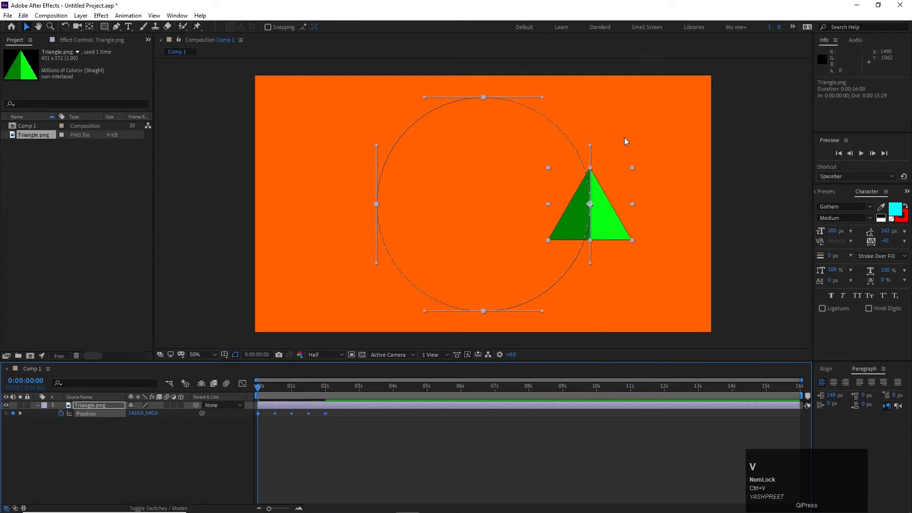
{"action": "left_click", "coordinate": [237, 456]}
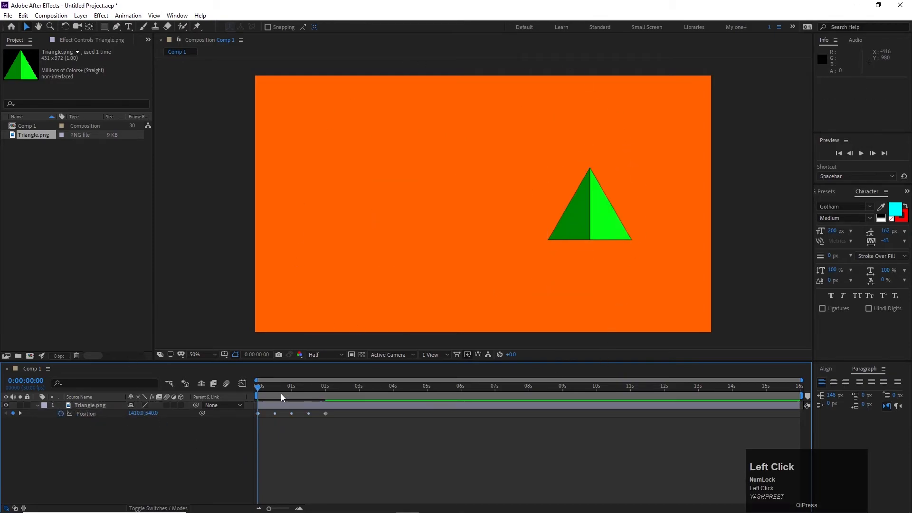
{"action": "key", "text": "space"}
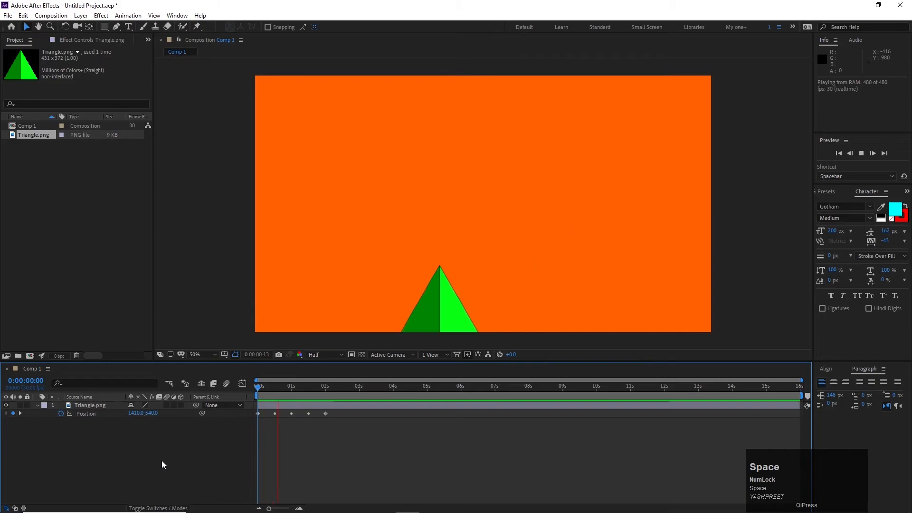
{"action": "key", "text": "space"}
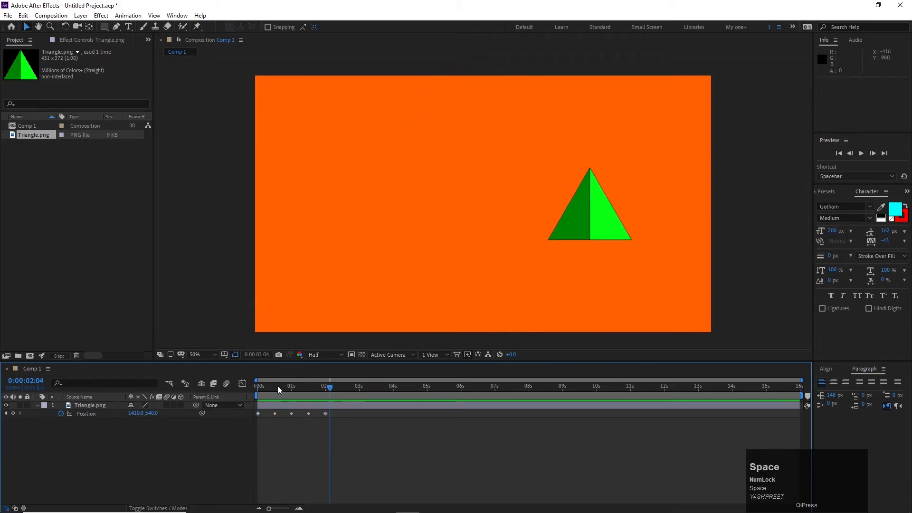
Step: End the Comp 1 work area at 0:00:02:11 and narrow the timeline panel so its full ruler is easier to reach
{"action": "left_click", "coordinate": [337, 386]}
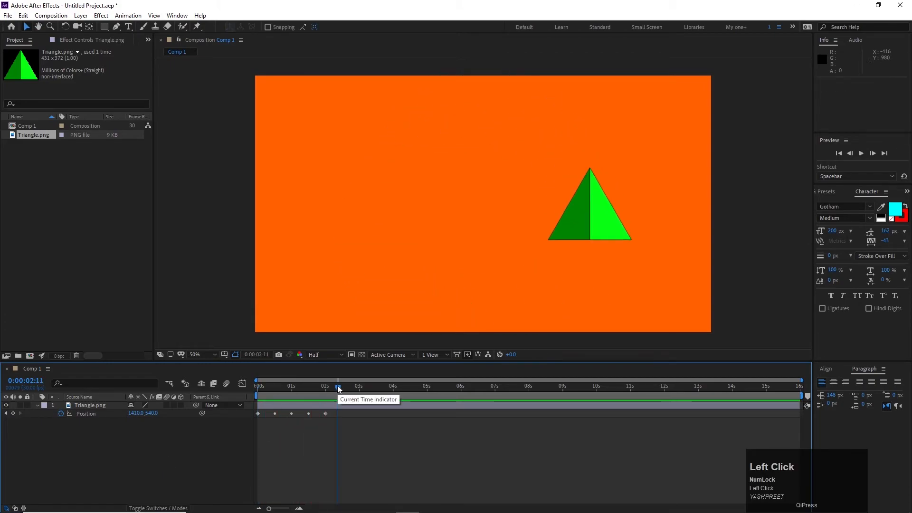
{"action": "key", "text": "n"}
{"action": "left_click_drag", "start_coordinate": [813, 387], "coordinate": [637, 387]}
{"action": "left_click_drag", "start_coordinate": [501, 380], "coordinate": [622, 381]}
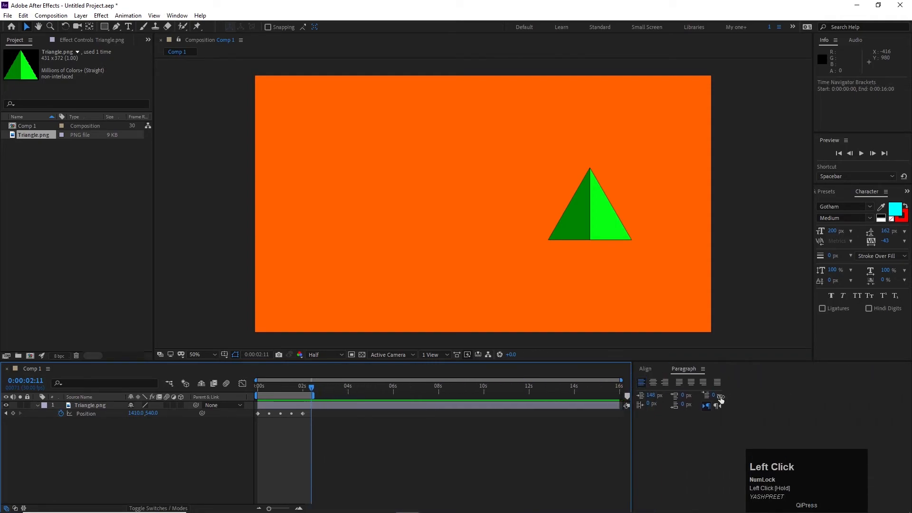
Step: Set the Comp 1 duration to 0:00:10:00 in the composition settings
{"action": "key", "text": "ctrl+k"}
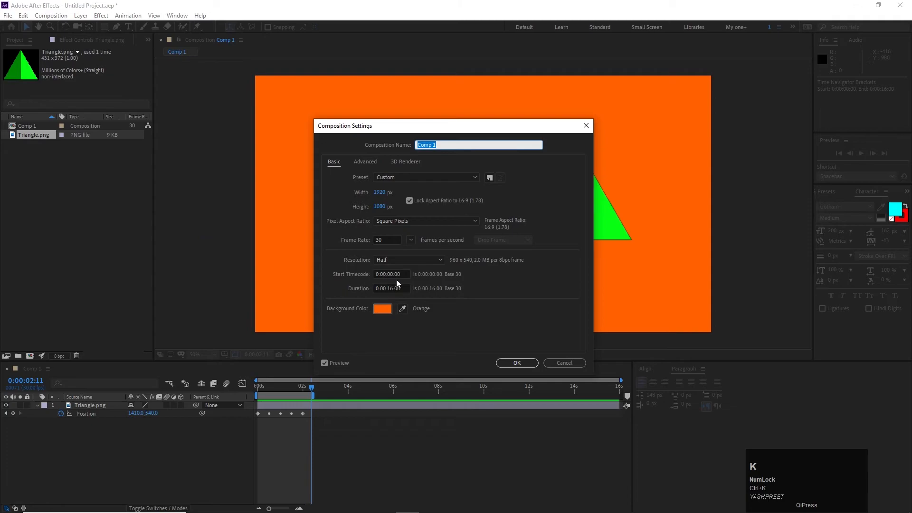
{"action": "left_click", "coordinate": [396, 289]}
{"action": "key", "text": "BackSpace"}
{"action": "type", "text": "0"}
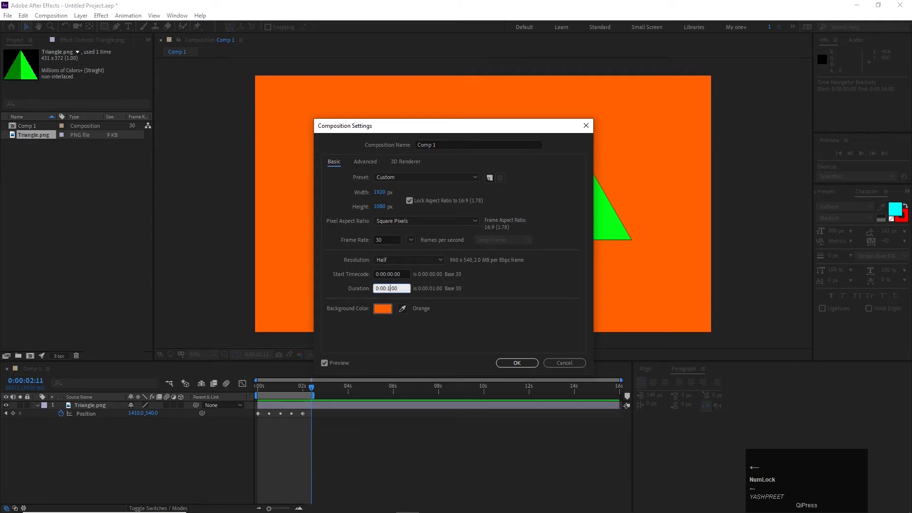
{"action": "key", "text": "Return"}
{"action": "left_click", "coordinate": [427, 450]}
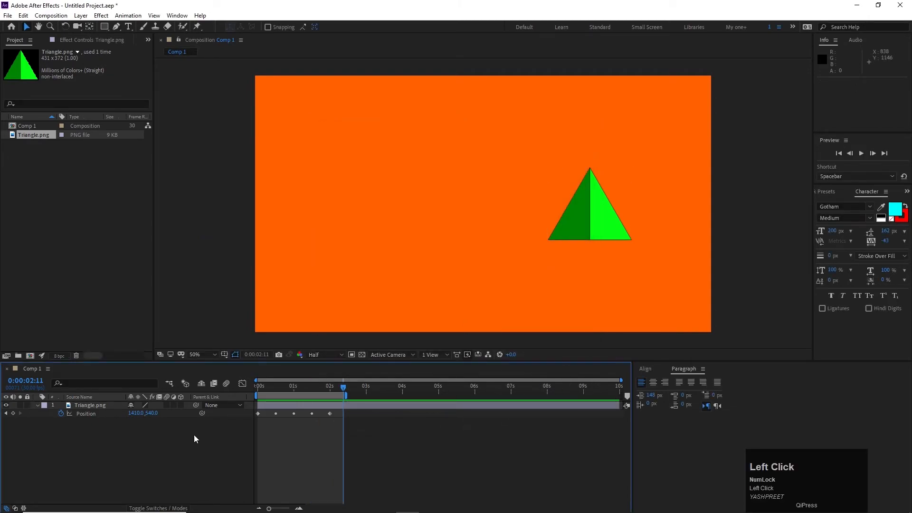
Step: Display the Triangle.png layer's circular motion path, then deselect it and preview the animation within the work area
{"action": "key", "text": "n"}
{"action": "left_click", "coordinate": [86, 420]}
{"action": "left_click", "coordinate": [87, 415]}
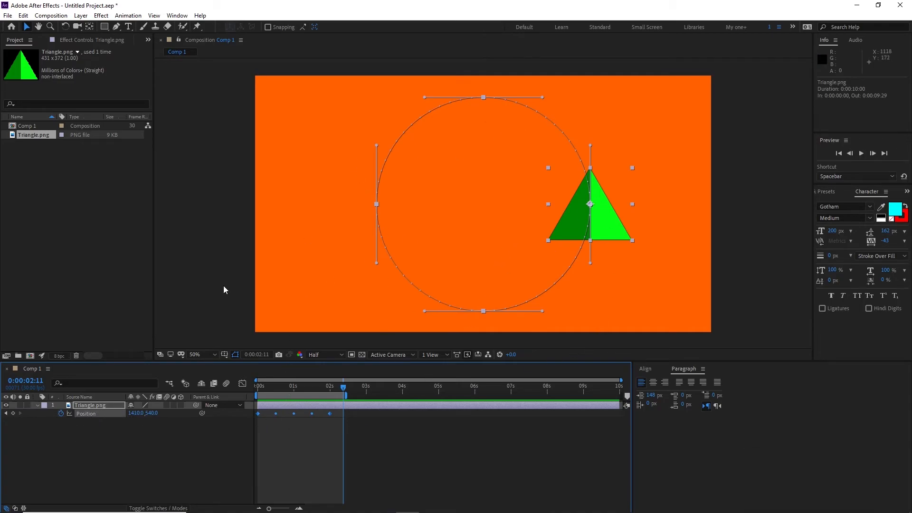
{"action": "left_click", "coordinate": [106, 449]}
{"action": "key", "text": "space"}
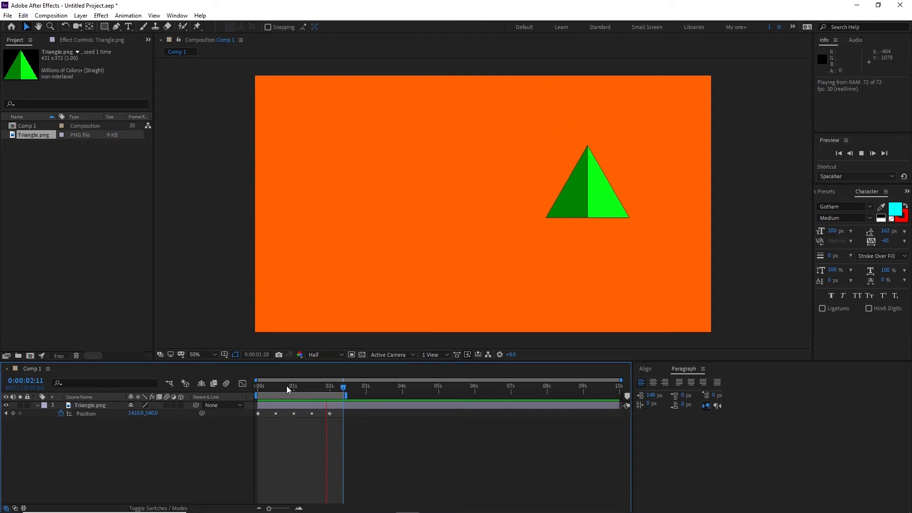
{"action": "key", "text": "space"}
Step: Return to 0:00:00:00, select the Triangle.png layer's Position property and set the layer's Auto-Orientation to Orient Along Path
{"action": "left_click", "coordinate": [97, 417]}
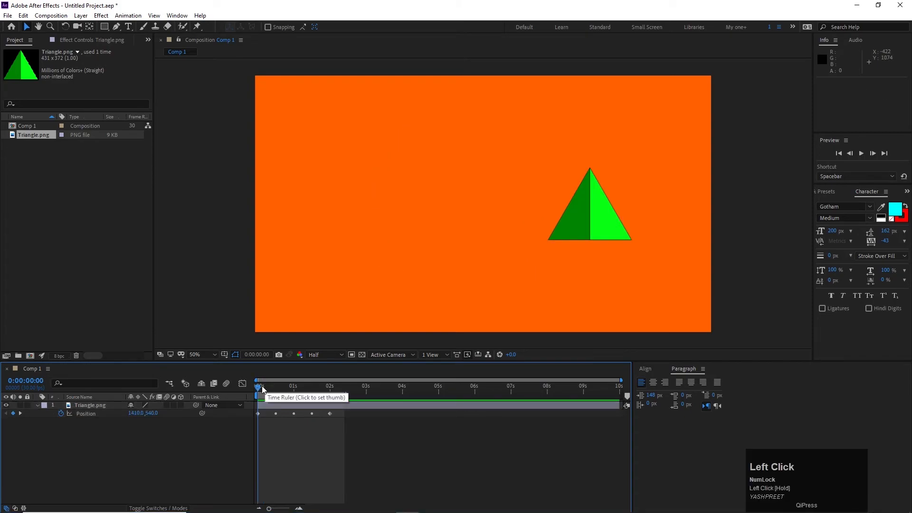
{"action": "left_click", "coordinate": [88, 415]}
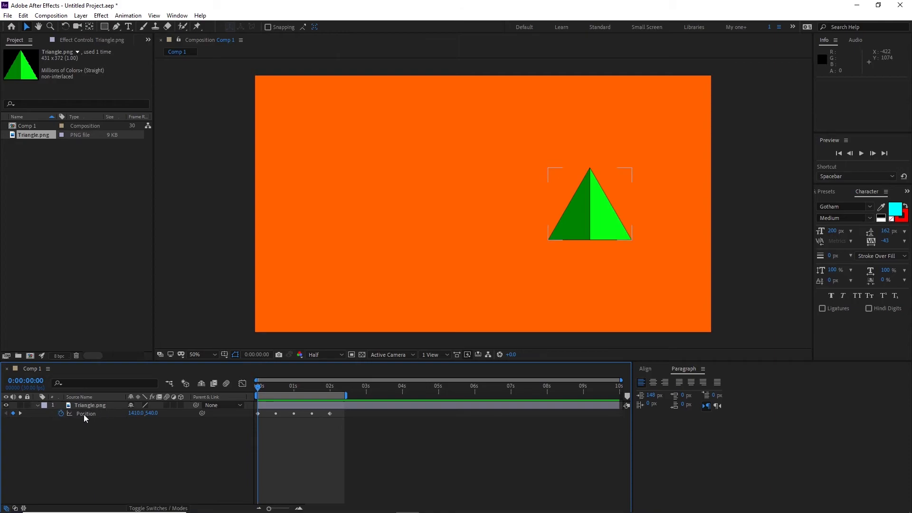
{"action": "left_click", "coordinate": [83, 415]}
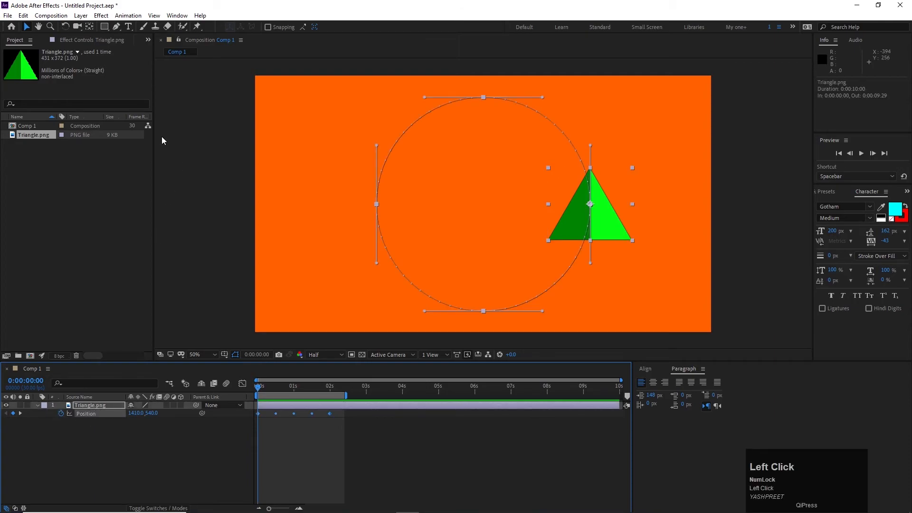
{"action": "left_click", "coordinate": [82, 15]}
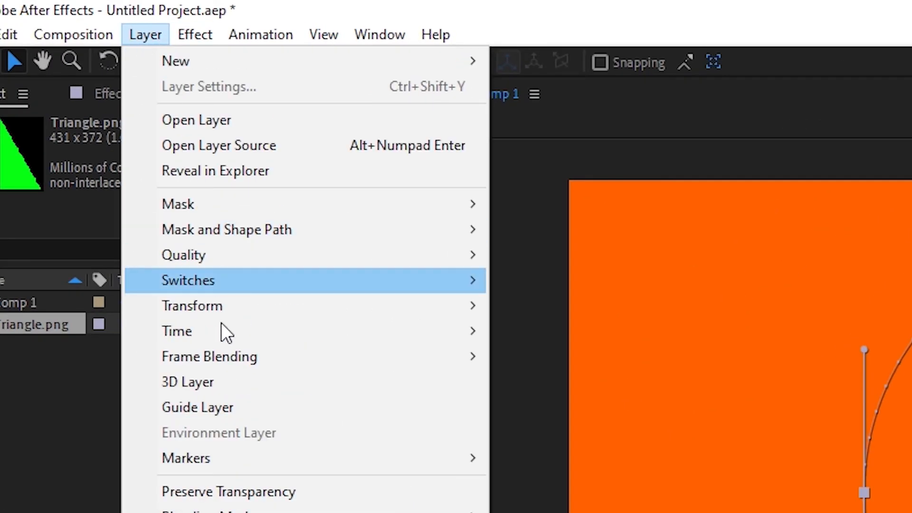
{"action": "mouse_move", "coordinate": [178, 305]}
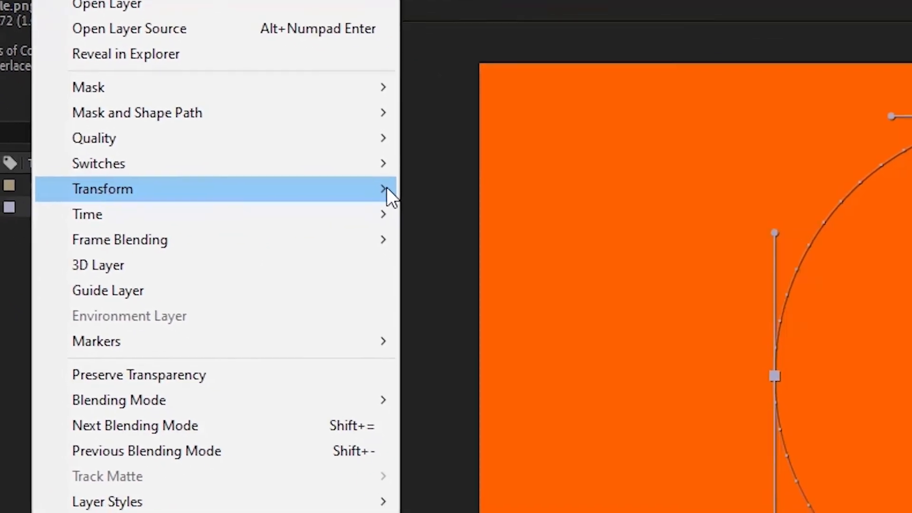
{"action": "mouse_move", "coordinate": [387, 189]}
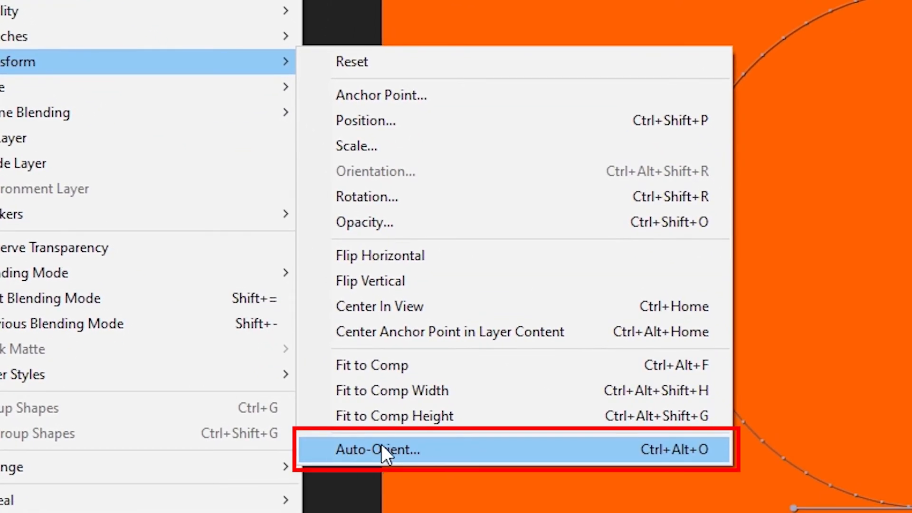
{"action": "left_click", "coordinate": [666, 450]}
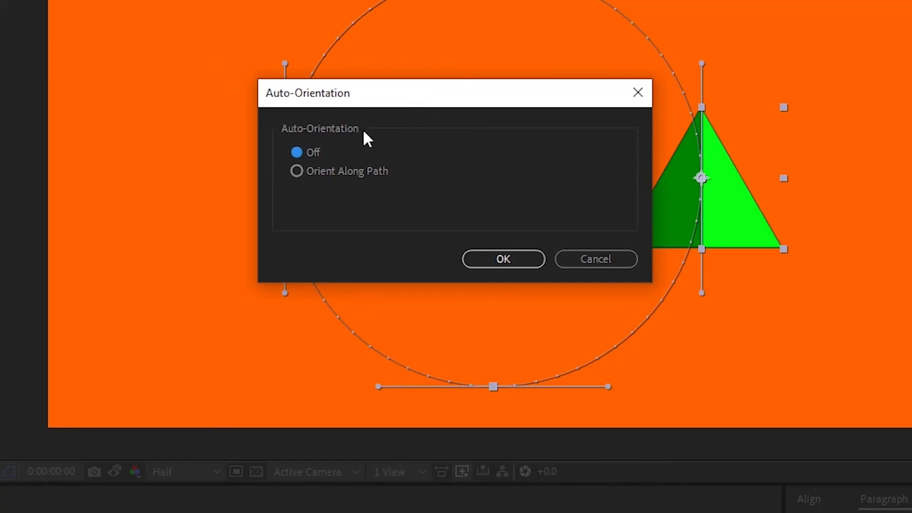
{"action": "left_click_drag", "start_coordinate": [506, 98], "coordinate": [557, 91]}
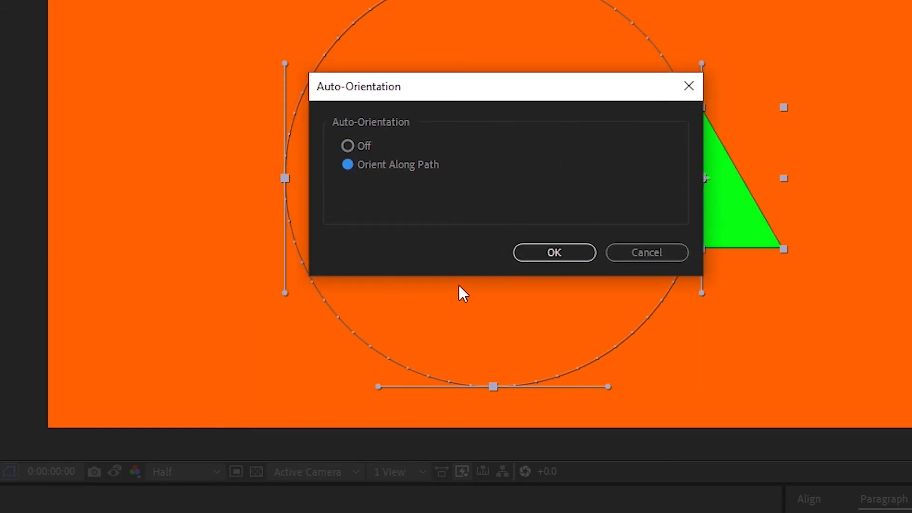
{"action": "left_click", "coordinate": [556, 253]}
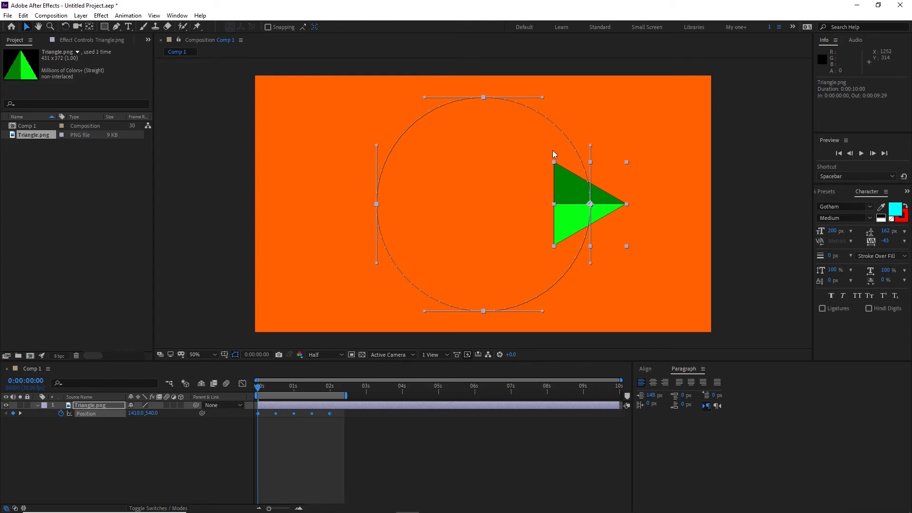
Step: Reveal the Triangle.png layer's Rotation property alongside Position, set it to 99° and preview the animation
{"action": "left_click", "coordinate": [99, 406]}
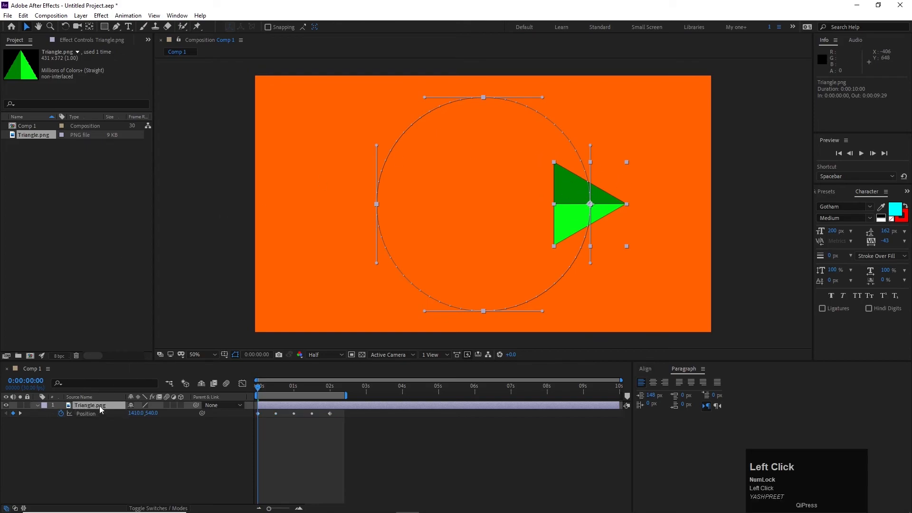
{"action": "key", "text": "shift"}
{"action": "key", "text": "shift+r"}
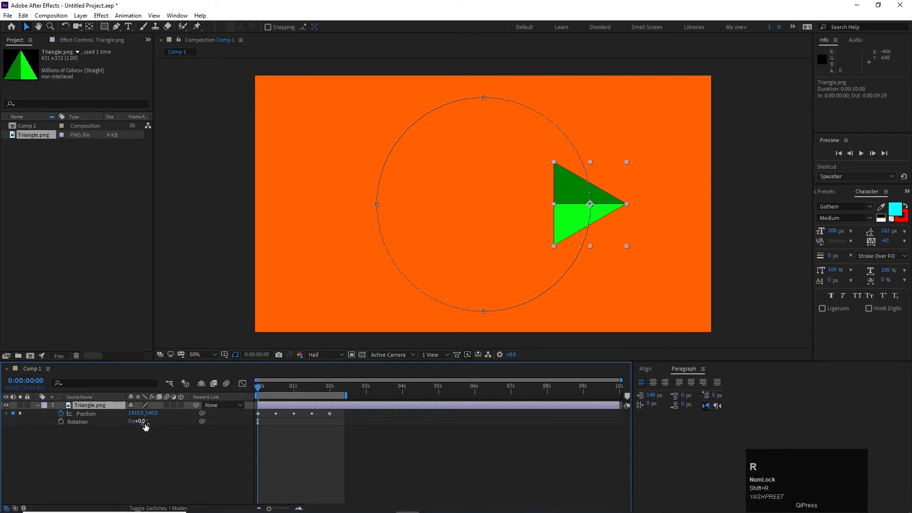
{"action": "left_click_drag", "start_coordinate": [148, 425], "coordinate": [205, 432]}
{"action": "left_click", "coordinate": [205, 464]}
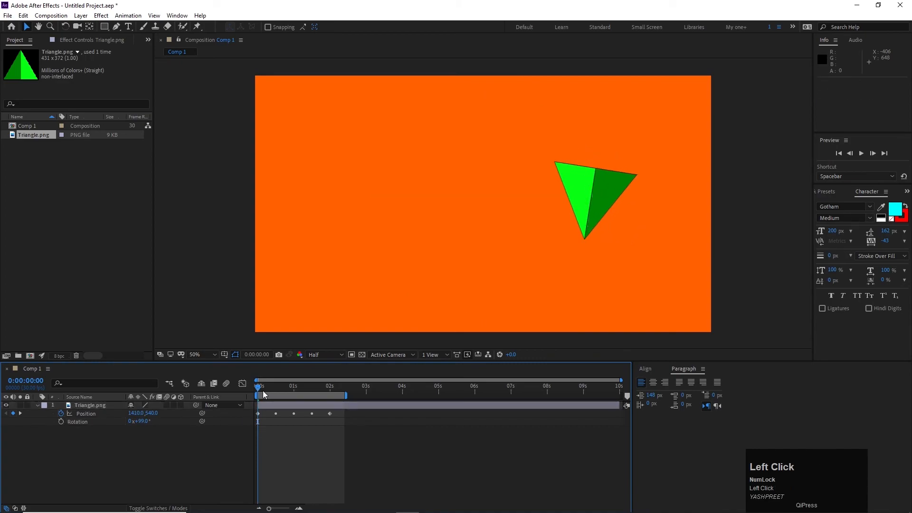
{"action": "left_click", "coordinate": [596, 212]}
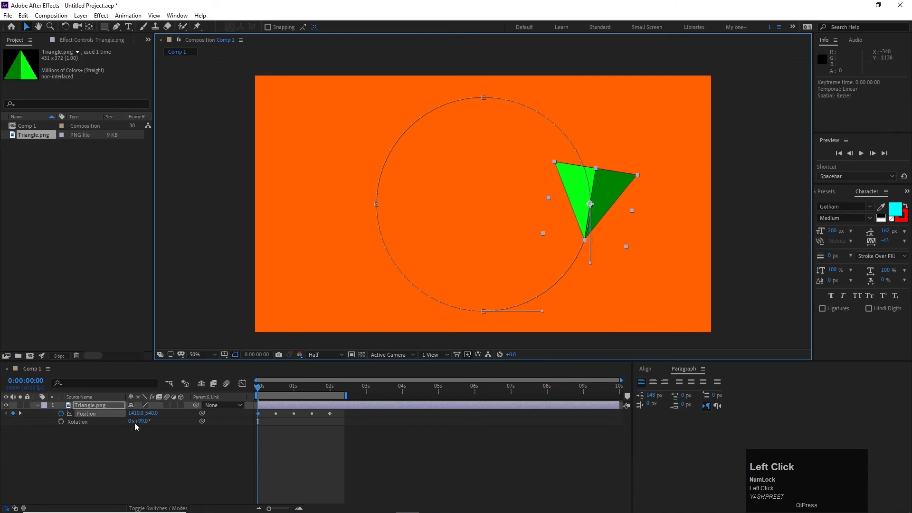
{"action": "left_click", "coordinate": [180, 438]}
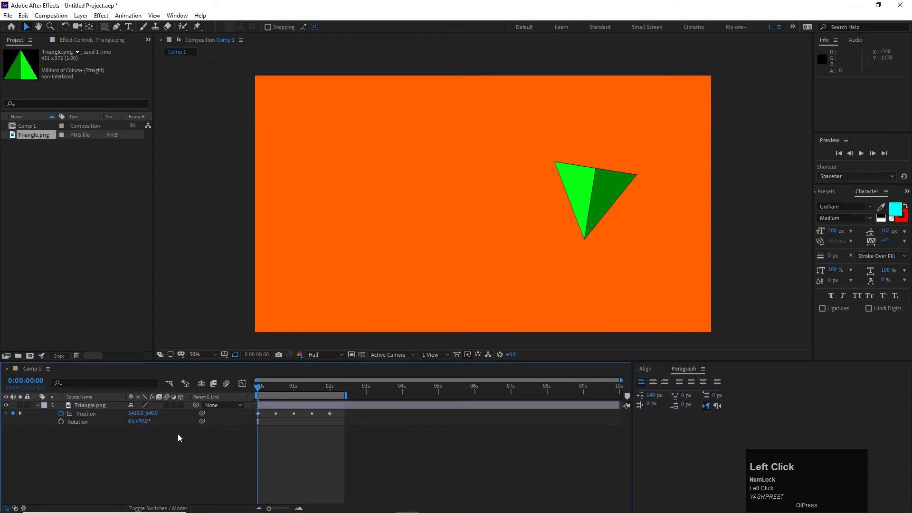
{"action": "left_click_drag", "start_coordinate": [178, 435], "coordinate": [133, 391]}
{"action": "key", "text": "space"}
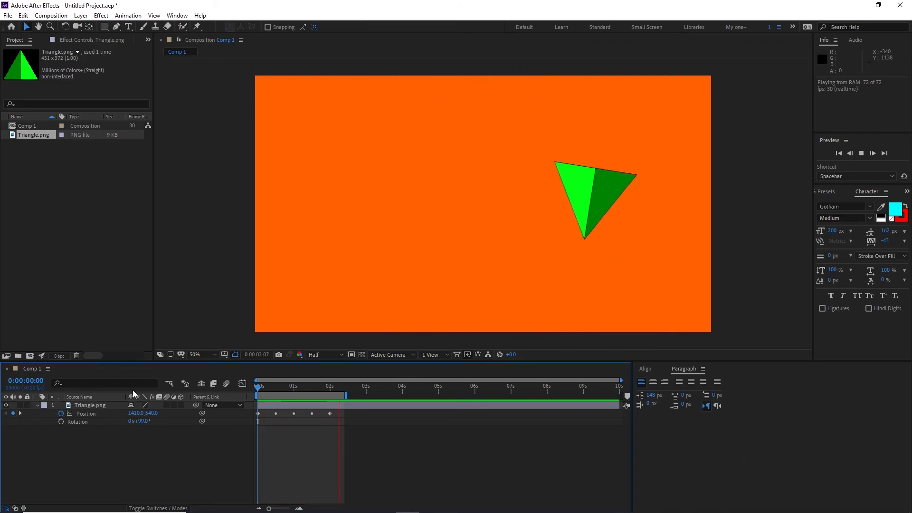
{"action": "key", "text": "space"}
Step: Reveal the Triangle.png layer's Scale property, reduce it to 51% and preview the animation from the start
{"action": "left_click", "coordinate": [144, 404]}
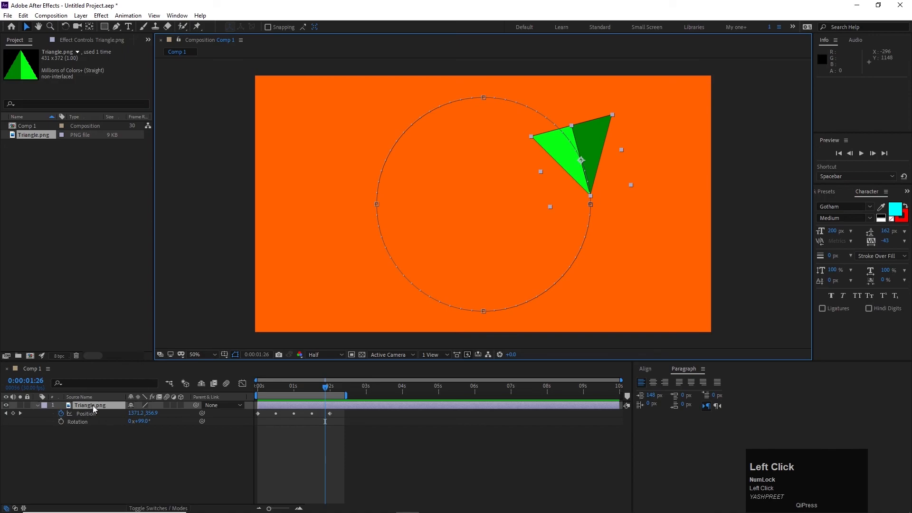
{"action": "key", "text": "shift+s"}
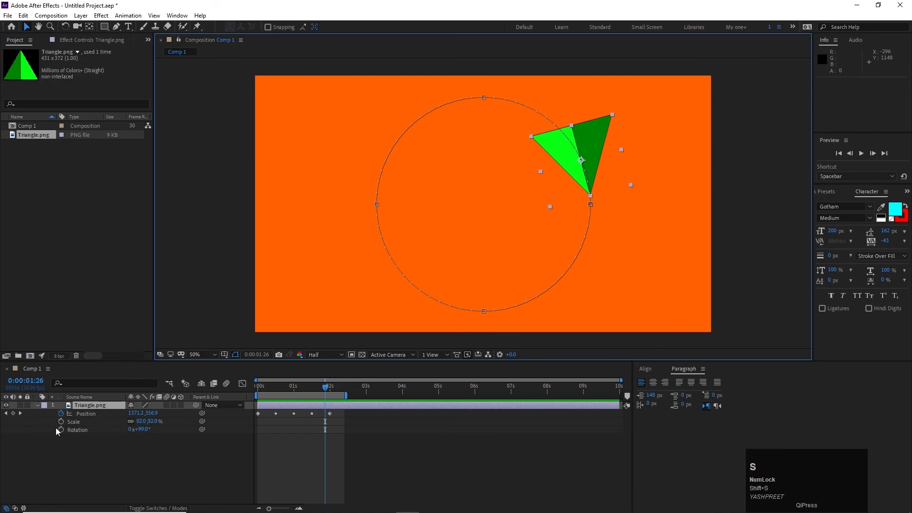
{"action": "left_click_drag", "start_coordinate": [148, 423], "coordinate": [133, 425]}
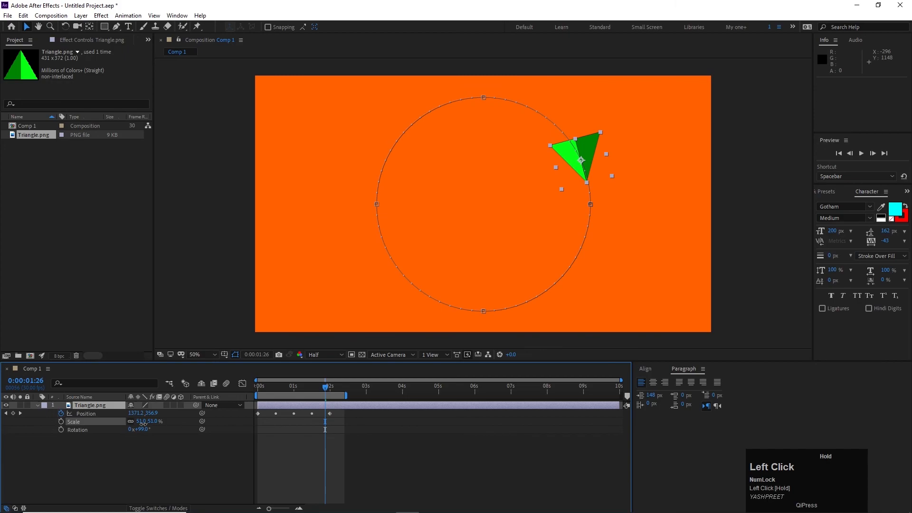
{"action": "left_click", "coordinate": [138, 457]}
{"action": "left_click", "coordinate": [260, 386]}
{"action": "key", "text": "space"}
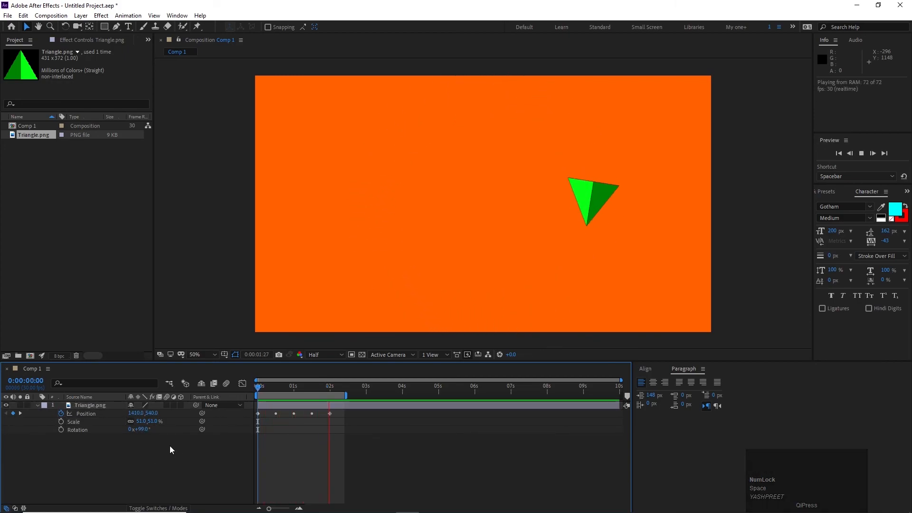
{"action": "key", "text": "space"}
Step: End the work area at the last Position keyframe, at about 2 seconds, and preview the looping animation from the start
{"action": "left_click", "coordinate": [331, 387]}
{"action": "left_click_drag", "start_coordinate": [331, 388], "coordinate": [328, 387]}
{"action": "key", "text": "n"}
{"action": "left_click", "coordinate": [185, 471]}
{"action": "left_click_drag", "start_coordinate": [271, 390], "coordinate": [255, 390]}
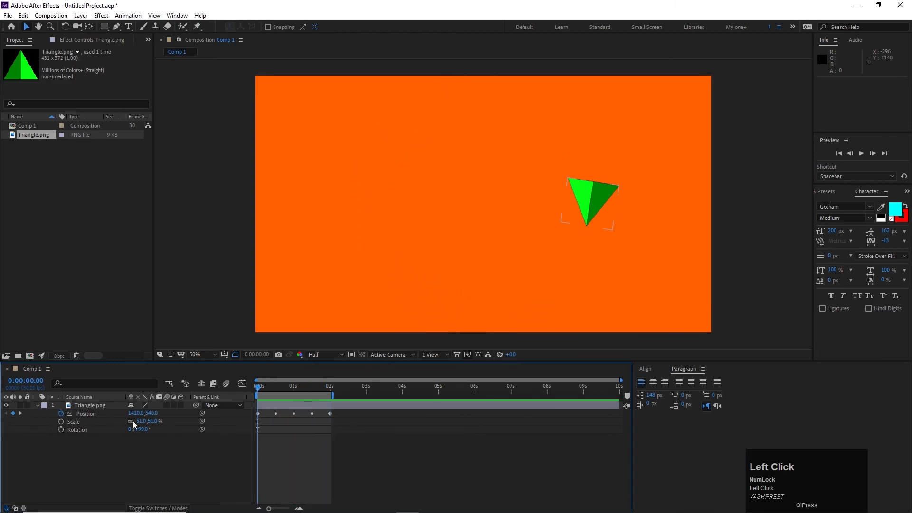
{"action": "key", "text": "space"}
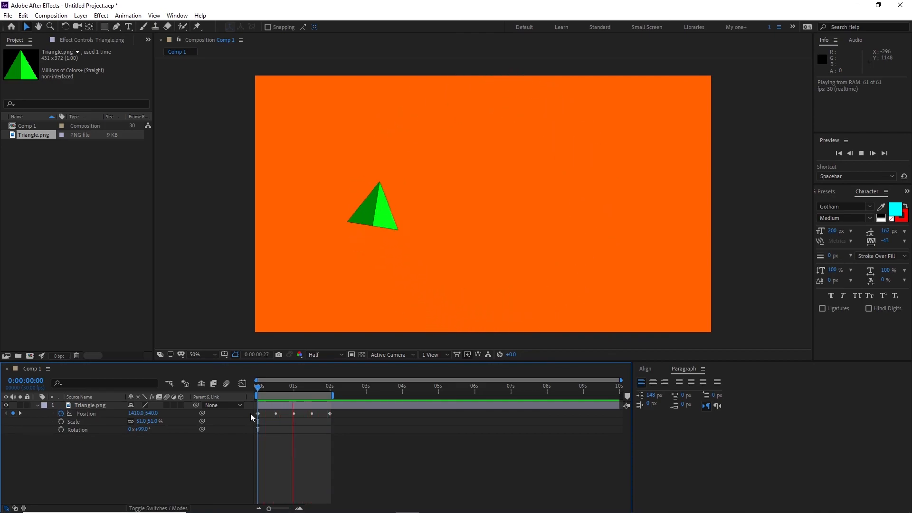
{"action": "key", "text": "space"}
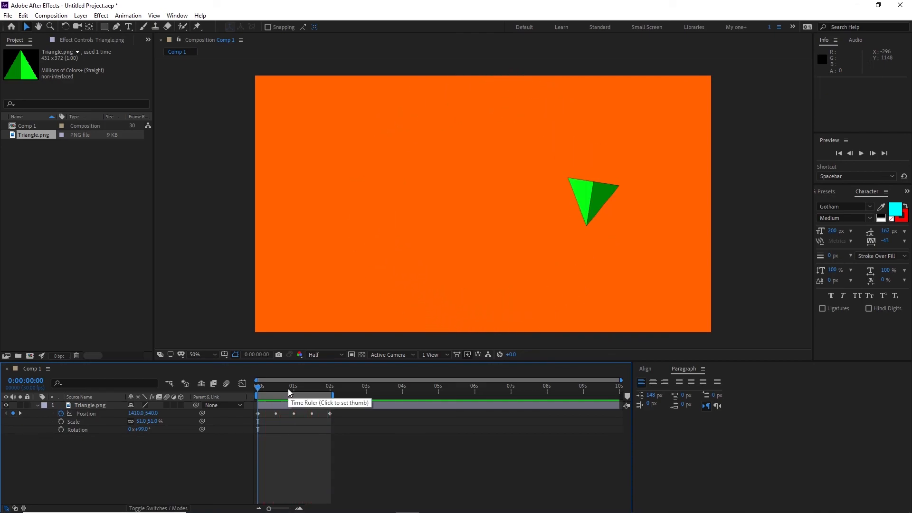